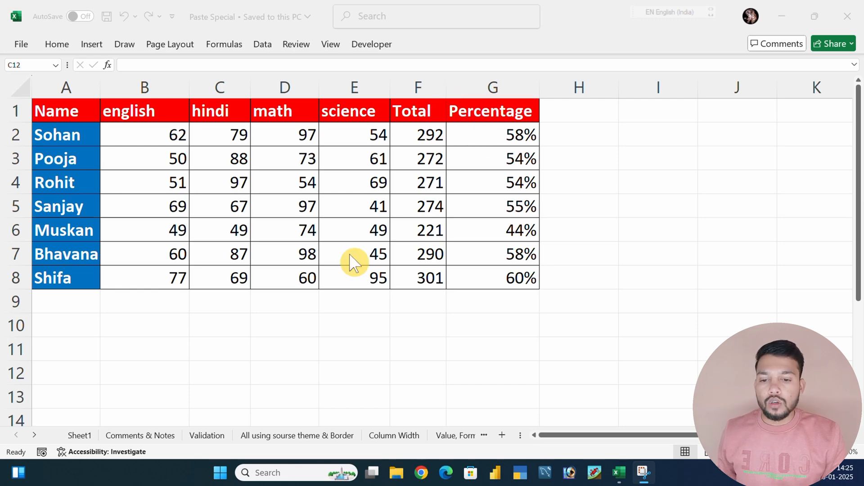
Open Sheet1 containing the Result table and enlarge the view so the table is readable
left_click(304, 335)
left_click(299, 331)
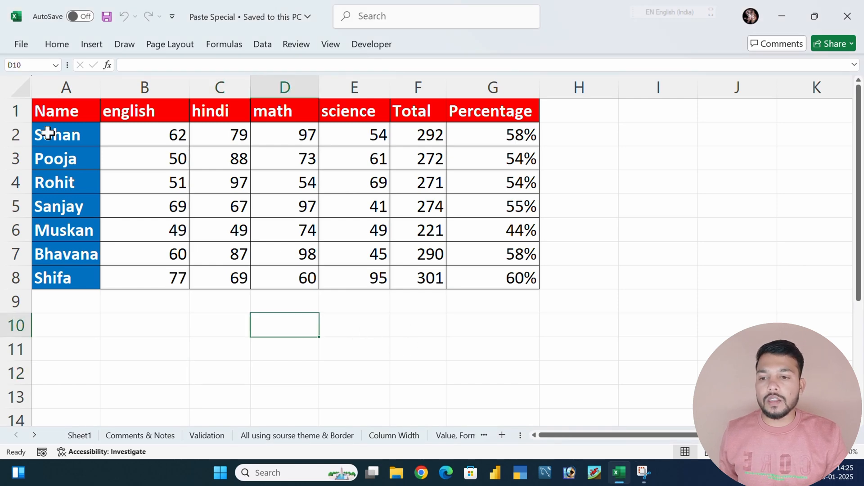
left_click(351, 320)
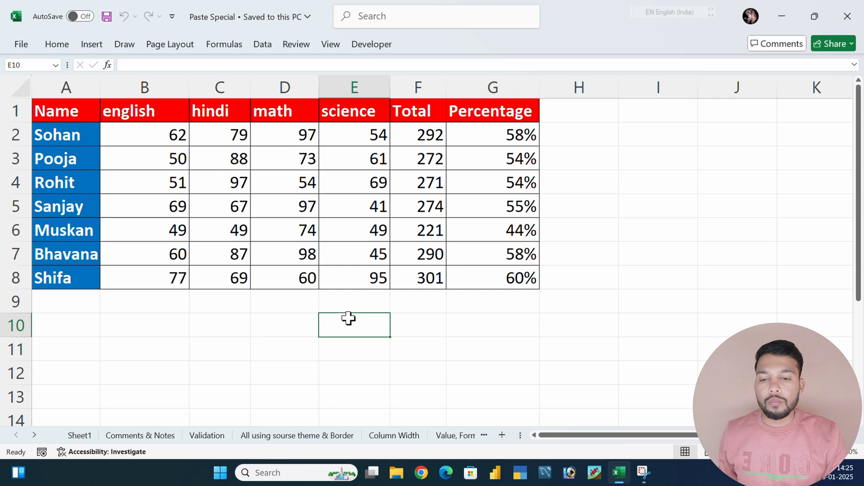
left_click(84, 436)
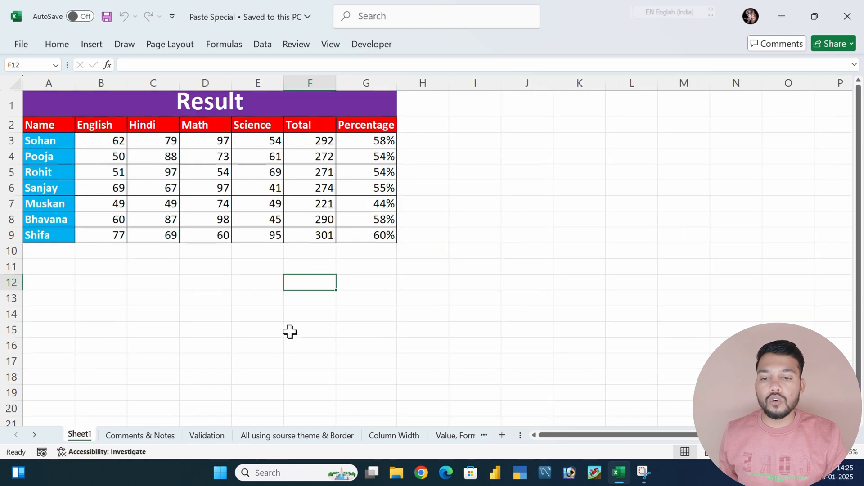
left_click(421, 296)
scroll(420, 296, "up", 2, "ctrl")
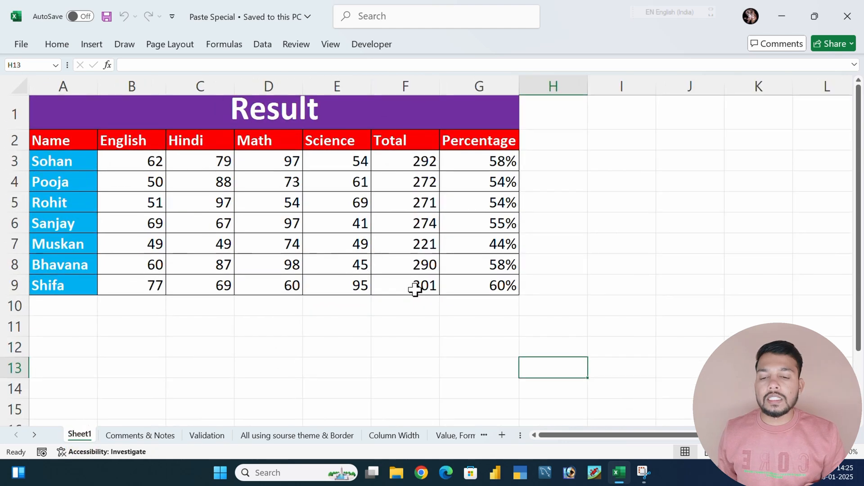
Examine the subject marks and the formula behind the first Total in F3
left_click_drag(412, 161, 409, 285)
left_click_drag(121, 167, 338, 165)
left_click(411, 162)
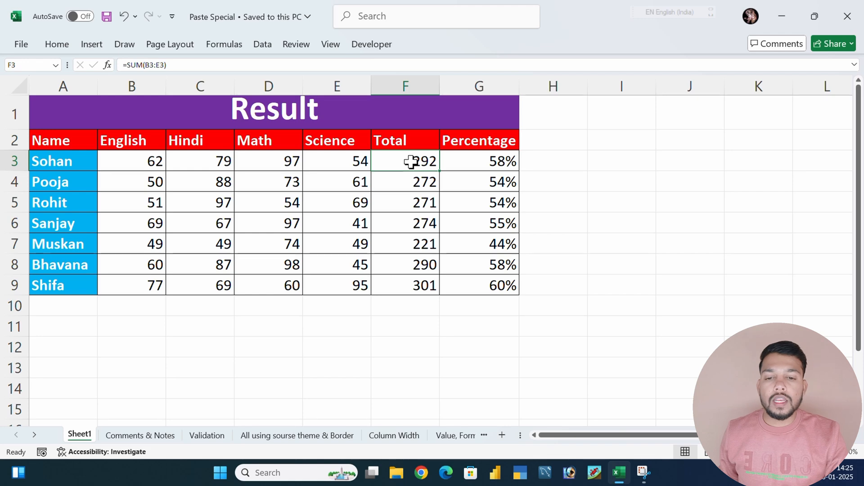
Copy the Total column cells F3:F9 and select F11 as the paste destination
left_click_drag(411, 162, 411, 284)
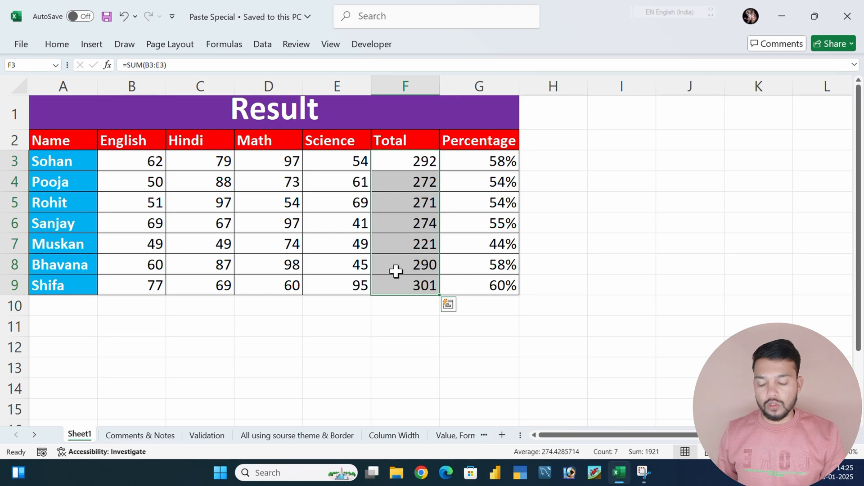
key("ctrl+c")
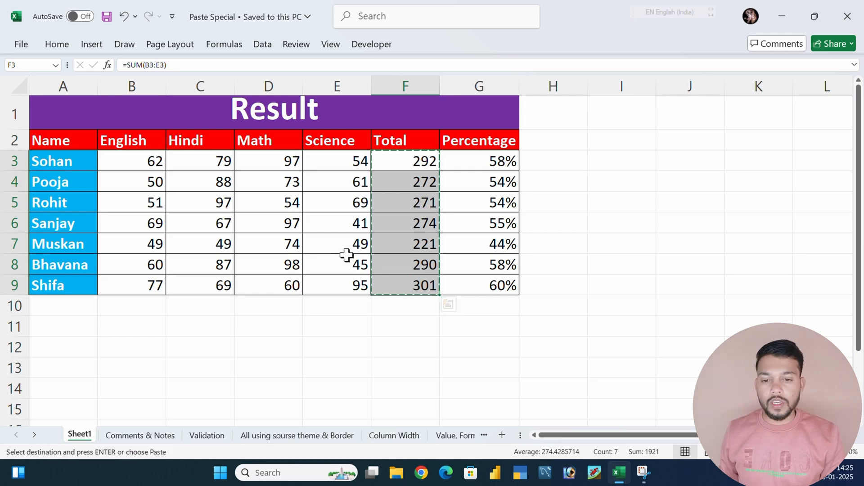
scroll(347, 255, "down", 1)
left_click(388, 248)
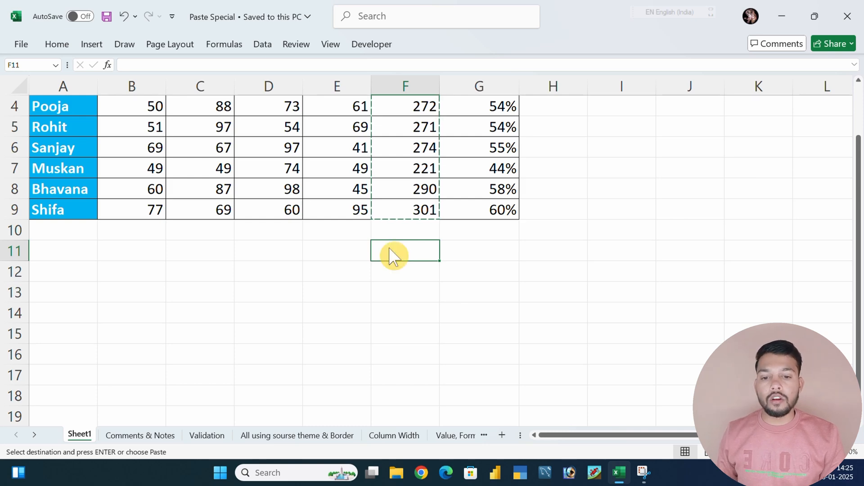
key("ctrl+alt+v")
left_click_drag(692, 102, 607, 106)
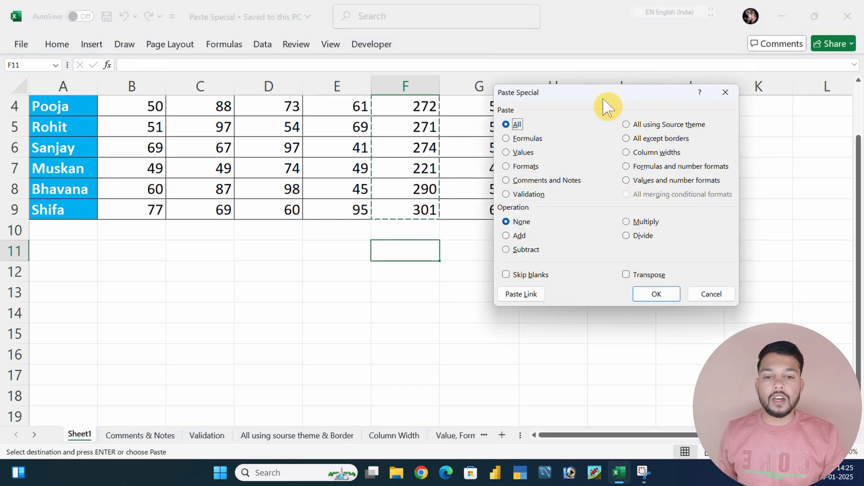
left_click(726, 94)
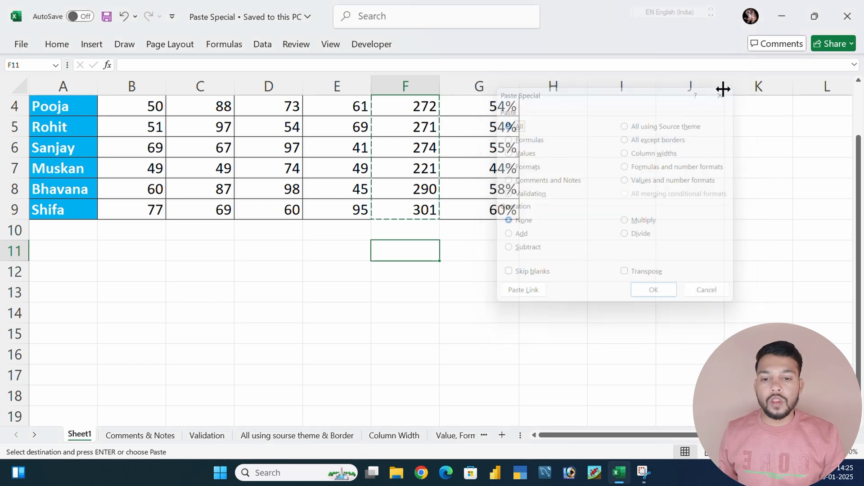
Paste only the formulas of the copied totals at F11 using Paste Special
right_click(395, 254)
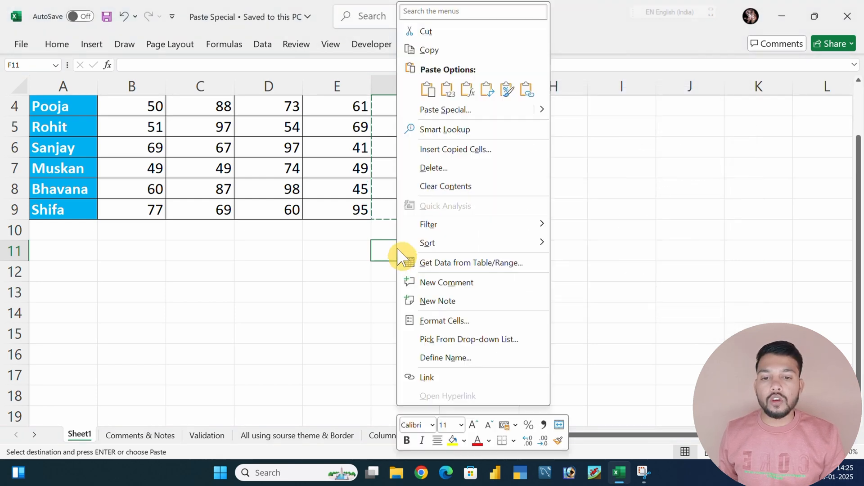
left_click(435, 113)
left_click_drag(412, 26, 419, 45)
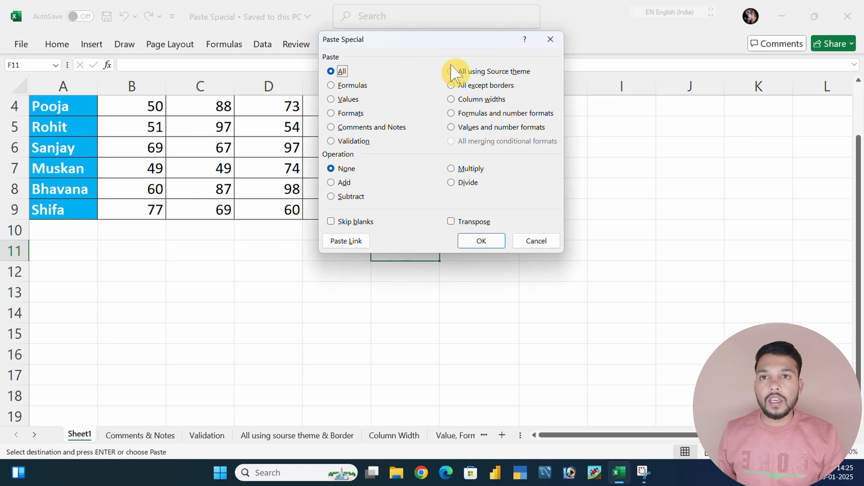
left_click(345, 87)
left_click(486, 241)
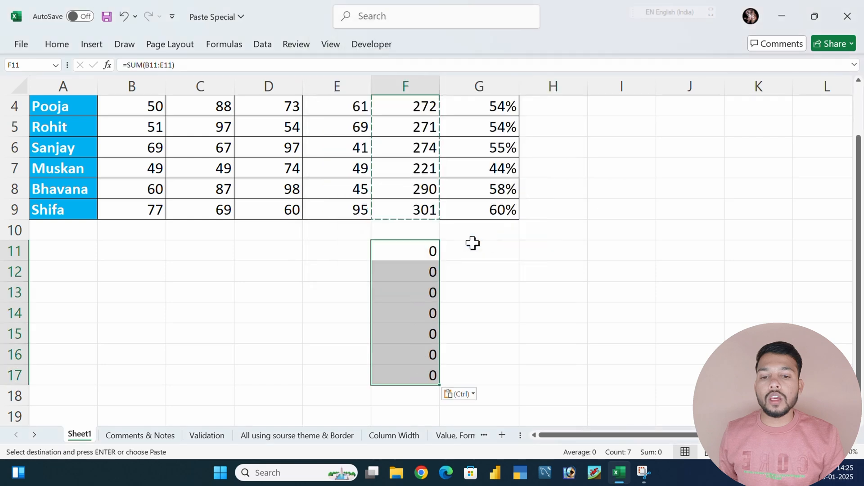
Examine the pasted formula in F11 and leave the cell without editing it
left_click(417, 271)
left_click(338, 259)
left_click(407, 258)
left_click_drag(185, 66, 122, 65)
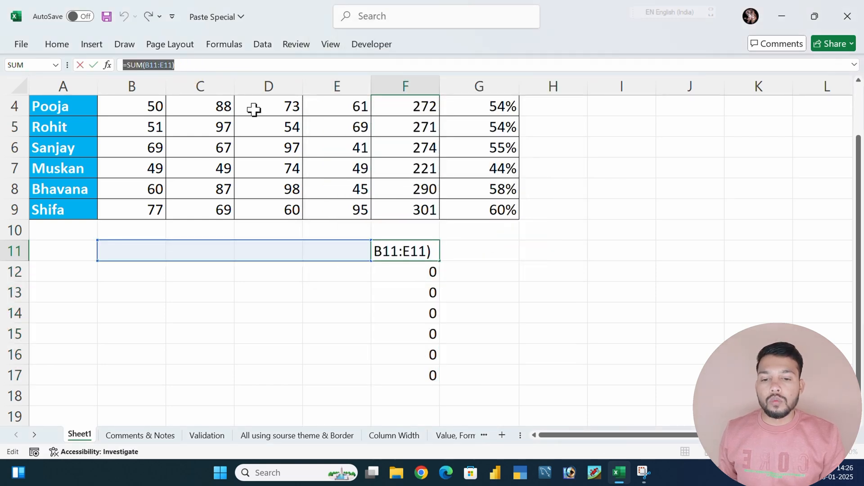
left_click(428, 312)
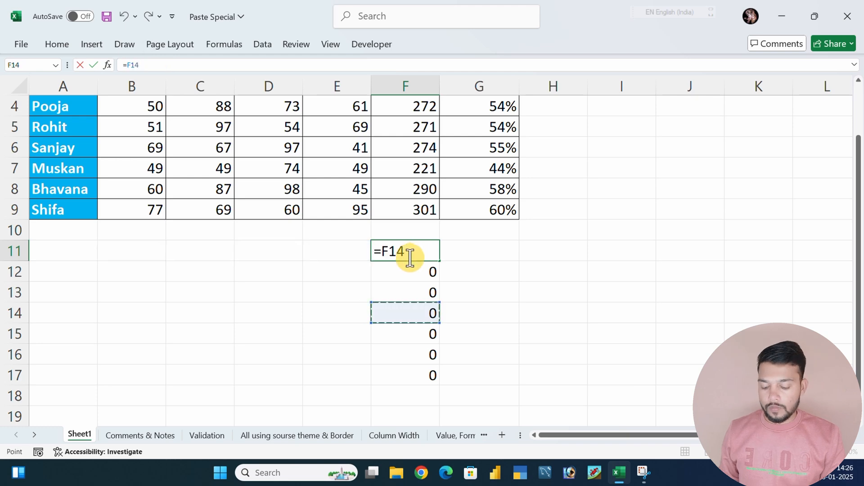
key("Escape")
left_click(333, 254)
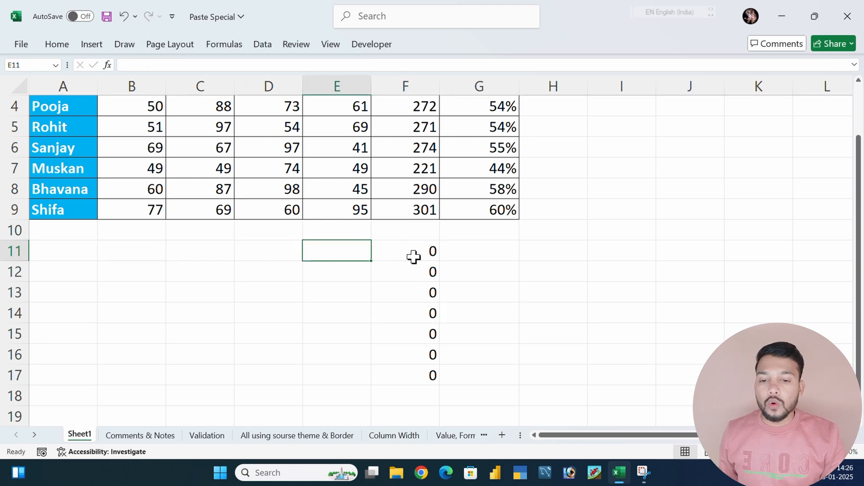
Enter the test marks 23, 43, 54 and 65 in cells B11 to E11
left_click_drag(147, 250, 326, 249)
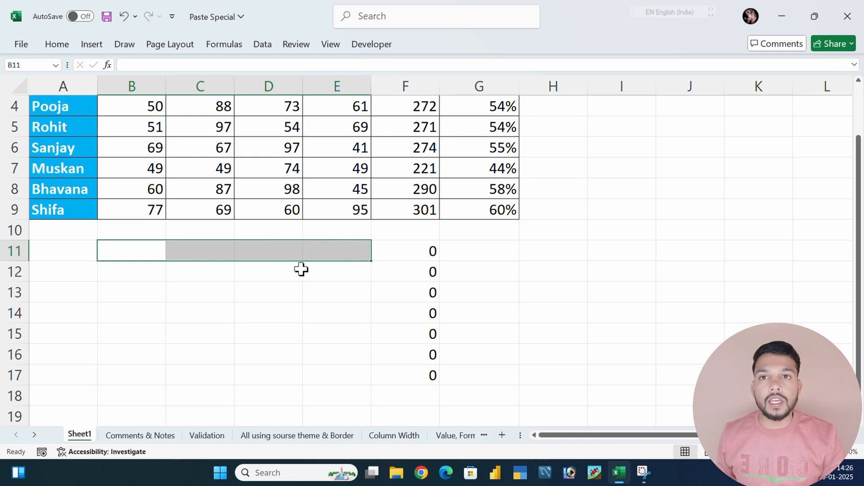
left_click(140, 255)
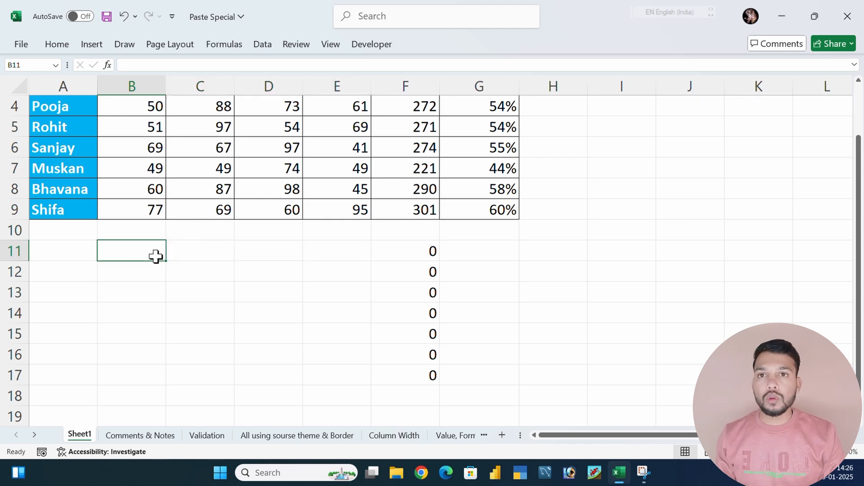
type("23")
key("Tab")
type("43")
key("Tab")
type("54")
key("Tab")
type("65")
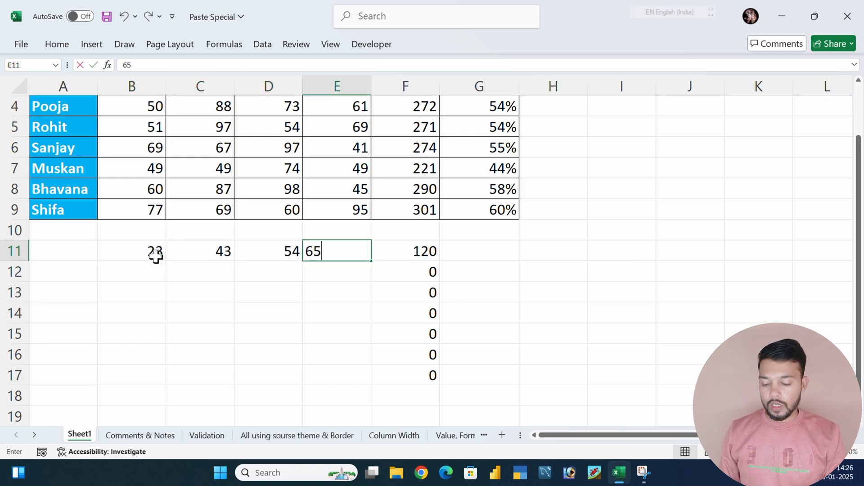
key("Tab")
Enter the test marks 3243, 3, 432 and 5 in cells B12 to E12
left_click(154, 276)
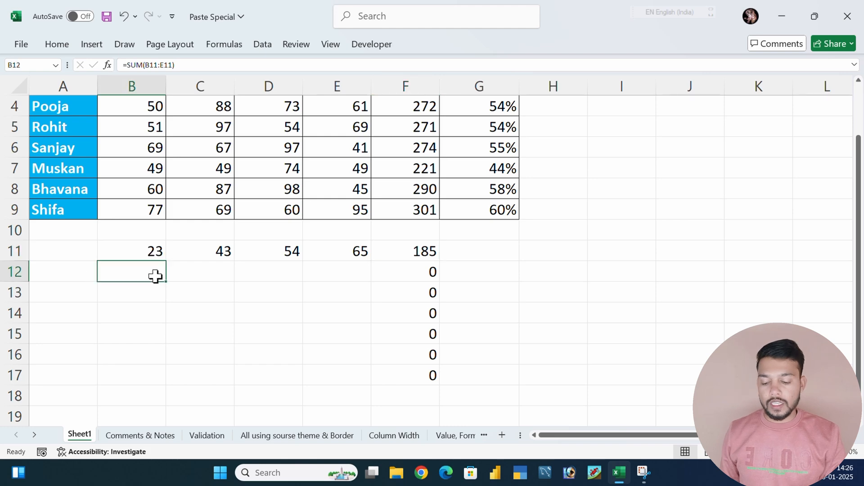
type("3243")
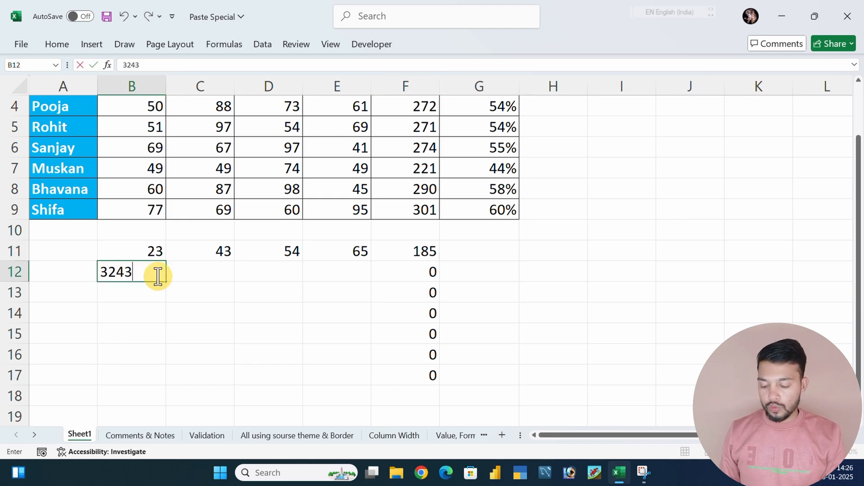
key("Tab")
type("3")
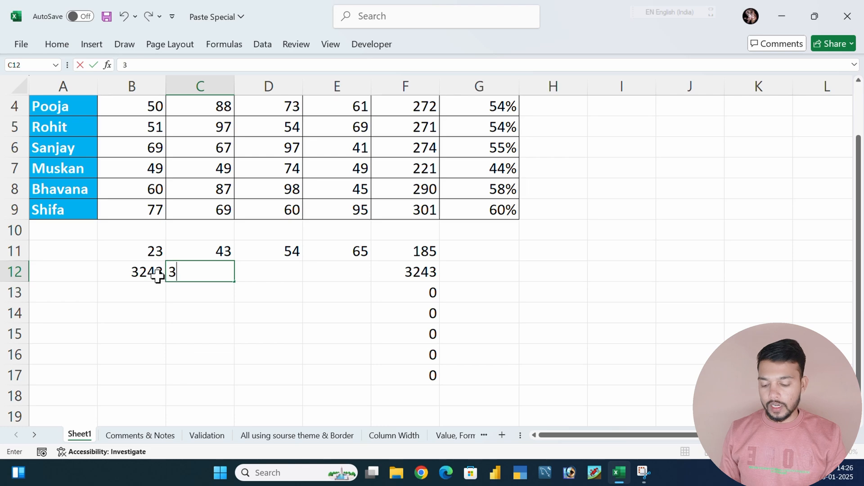
key("Tab")
type("432")
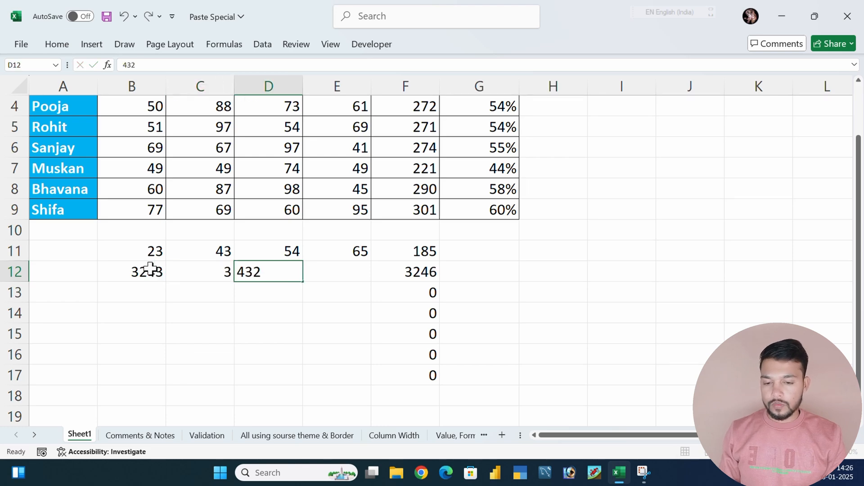
key("Tab")
type("5")
key("Tab")
left_click(470, 328)
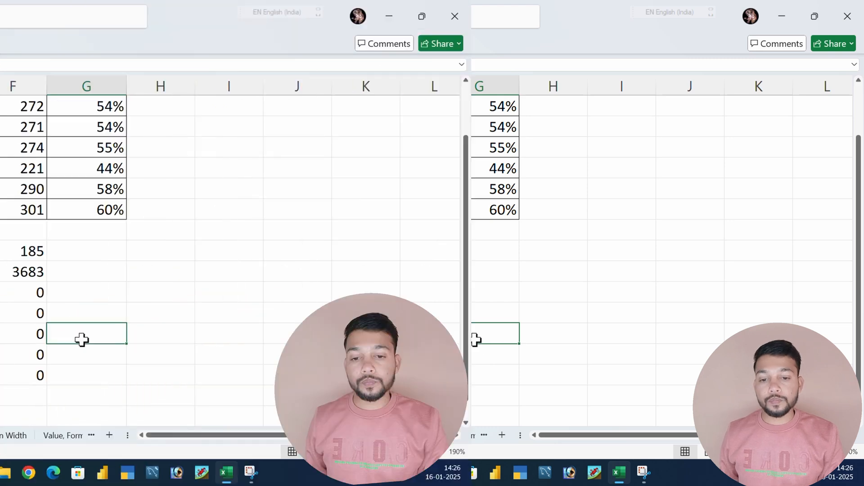
Copy the Result table's totals in F3:F9 again
scroll(436, 301, "up", 1)
left_click_drag(411, 166, 380, 284)
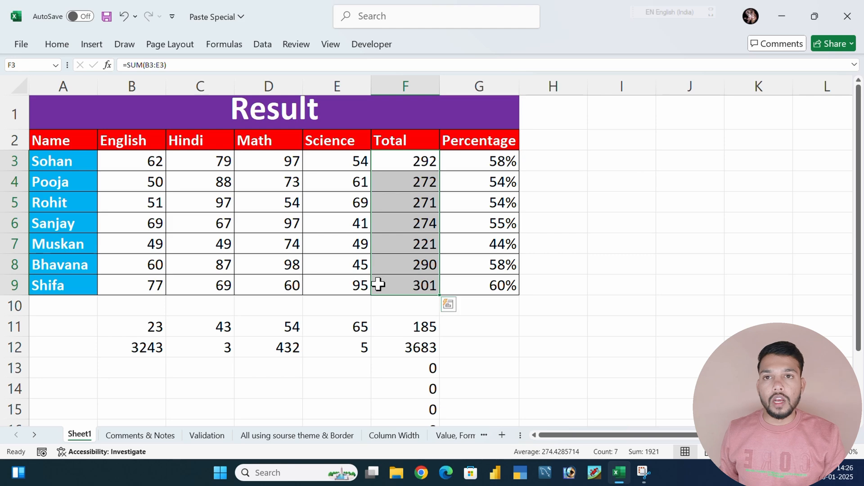
left_click(409, 165)
key("ctrl+shift+Down")
left_click_drag(408, 156, 408, 271)
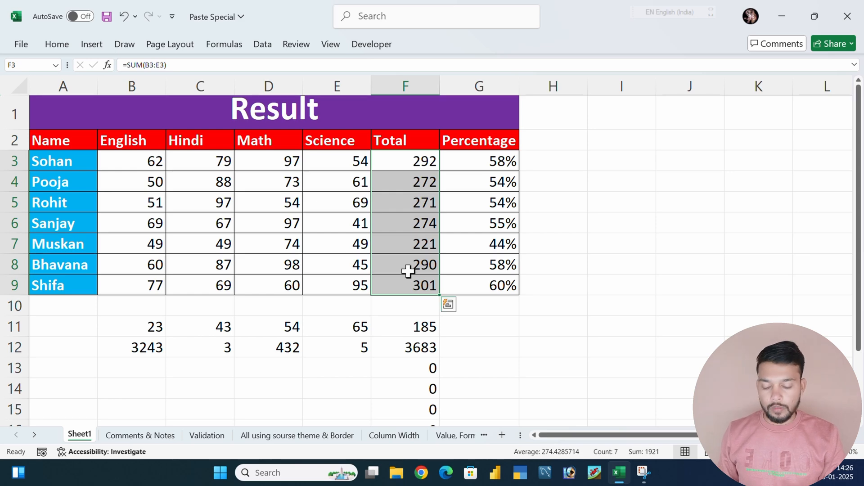
key("ctrl+c")
Paste the copied totals at F19 as values only using Paste Special
scroll(408, 270, "down", 4)
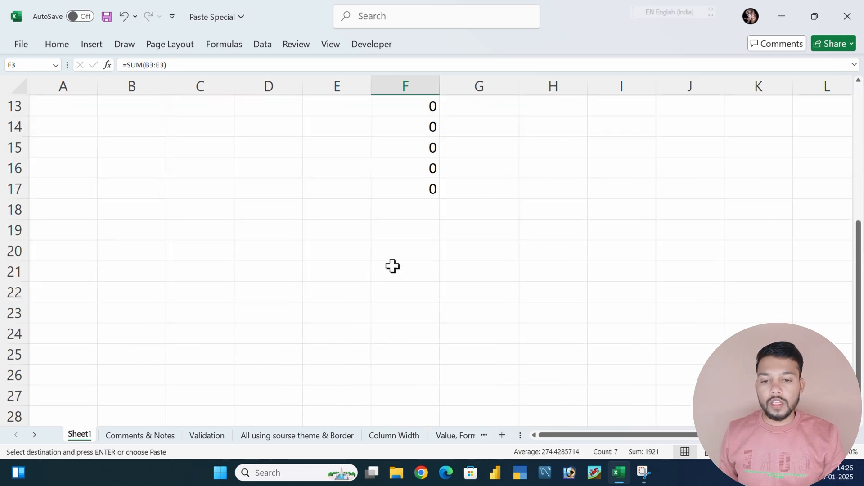
left_click(391, 238)
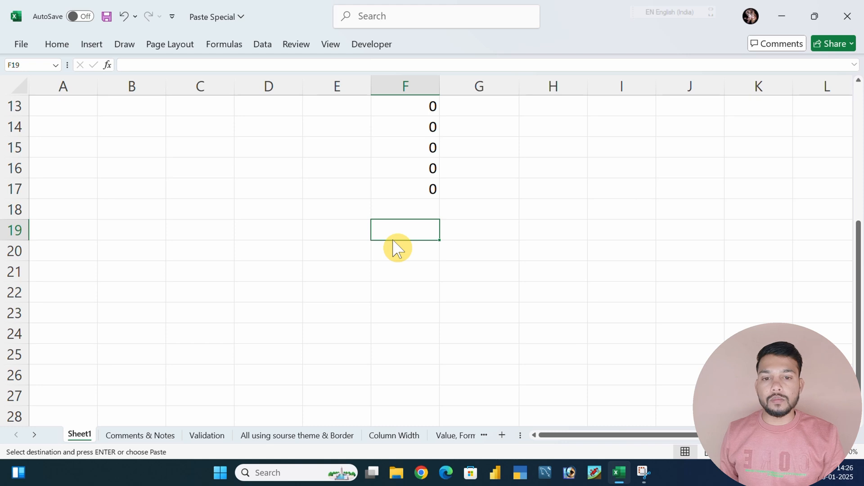
key("ctrl+alt+v")
left_click(511, 153)
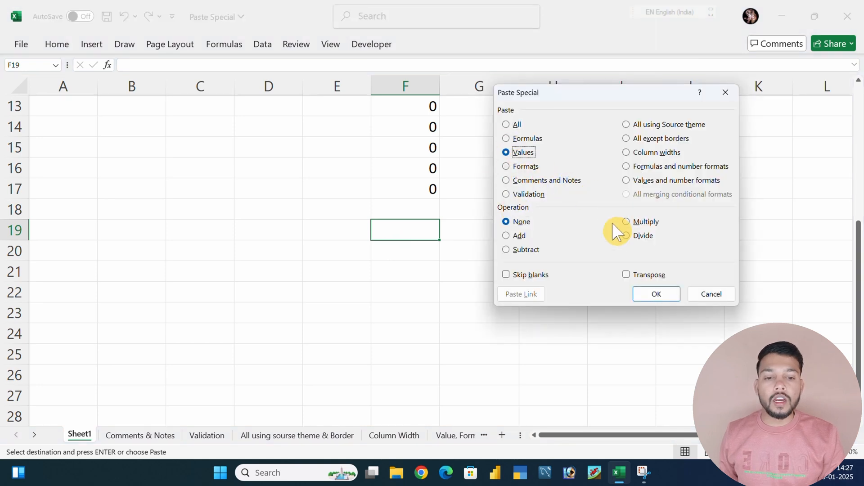
left_click(653, 296)
left_click_drag(396, 230, 424, 351)
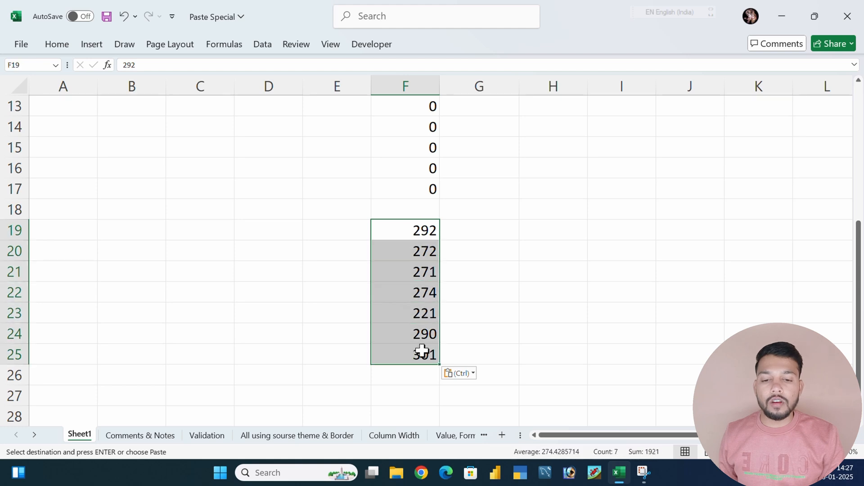
left_click(463, 331)
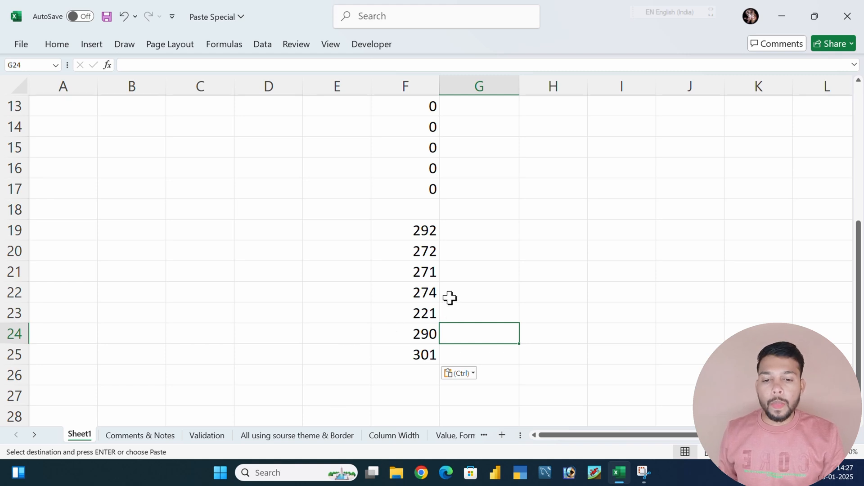
scroll(460, 291, "down", 1)
left_click(380, 326)
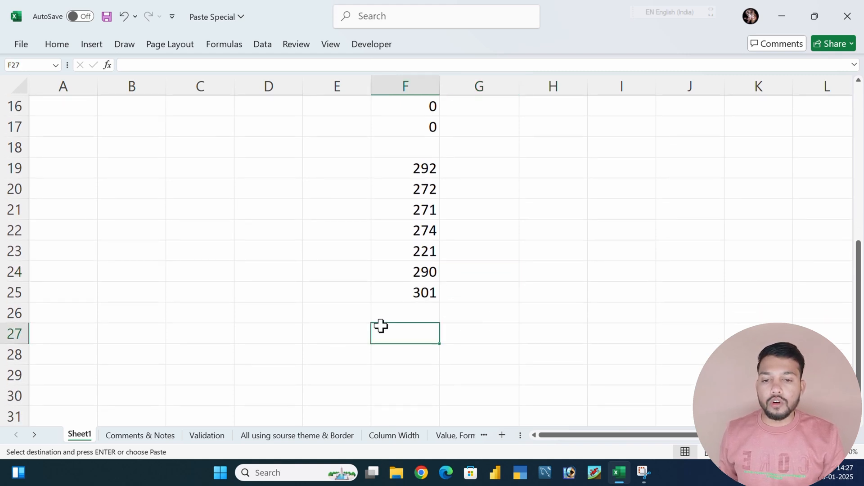
scroll(376, 323, "up", 5)
scroll(375, 323, "up", 1)
left_click_drag(63, 120, 401, 282)
left_click(269, 225)
key("Escape")
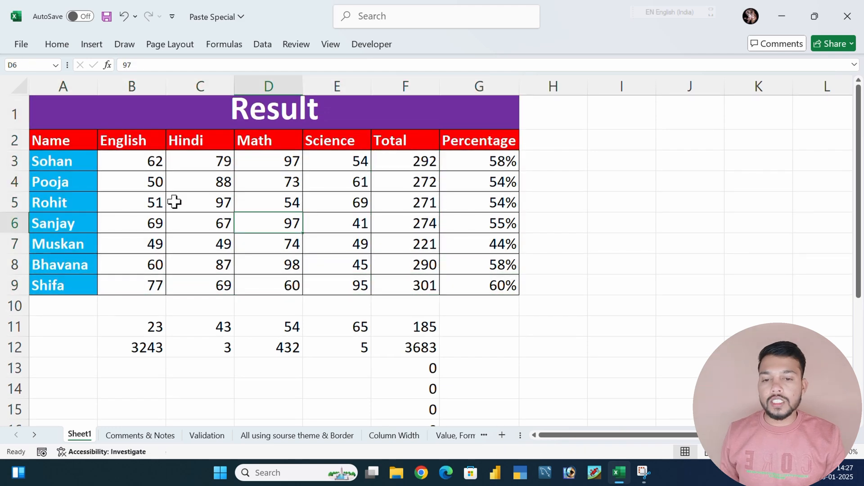
Copy the Result table A2:G9 and paste only its formats at B27 using Paste Special
left_click_drag(39, 136, 498, 289)
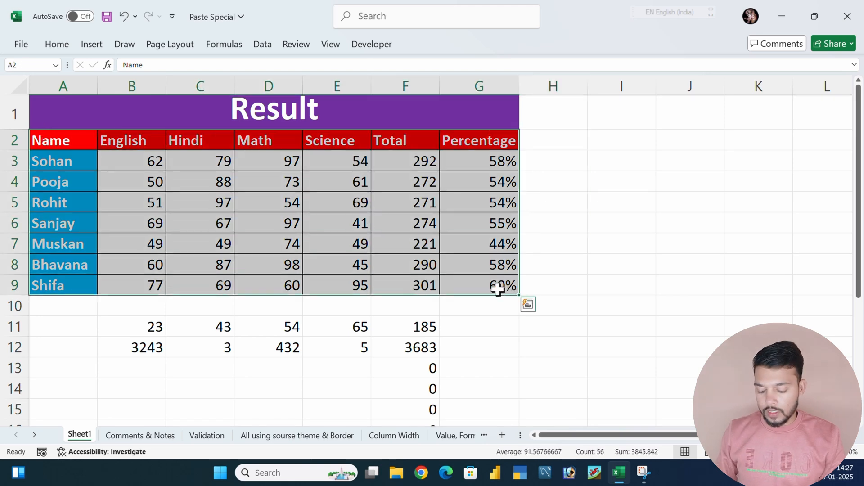
key("ctrl+c")
scroll(432, 231, "down", 4)
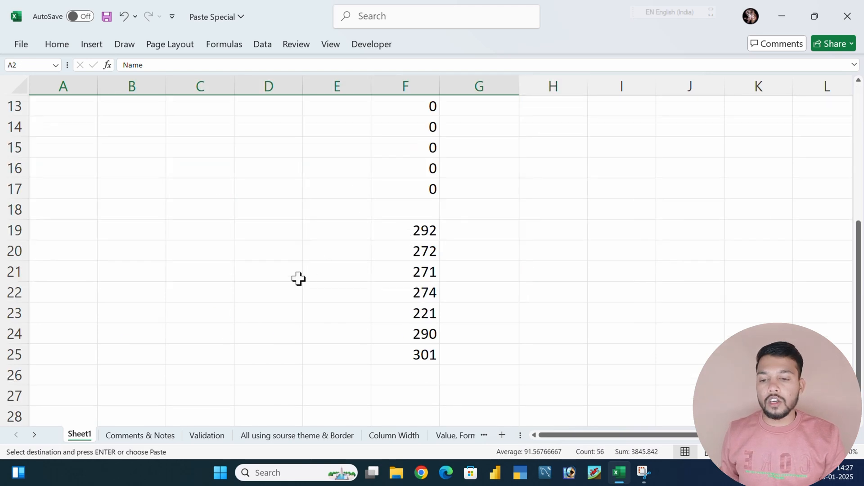
scroll(129, 293, "down", 2)
left_click(122, 278)
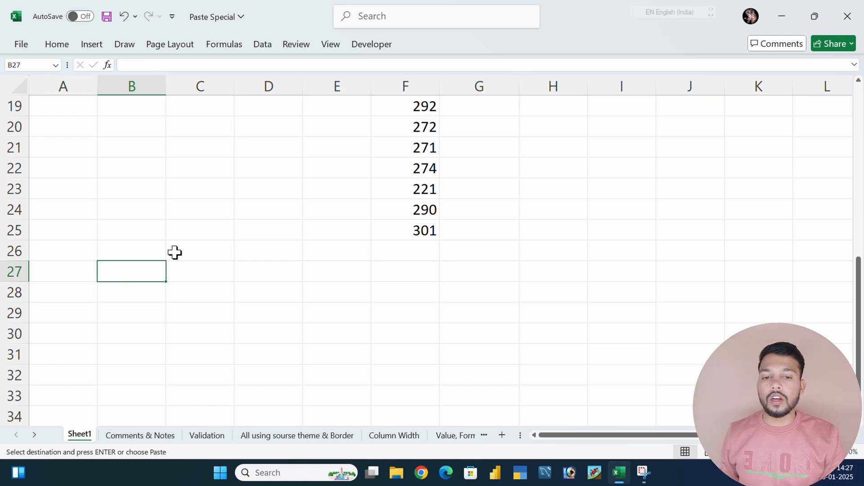
key("ctrl+alt+v")
left_click(522, 167)
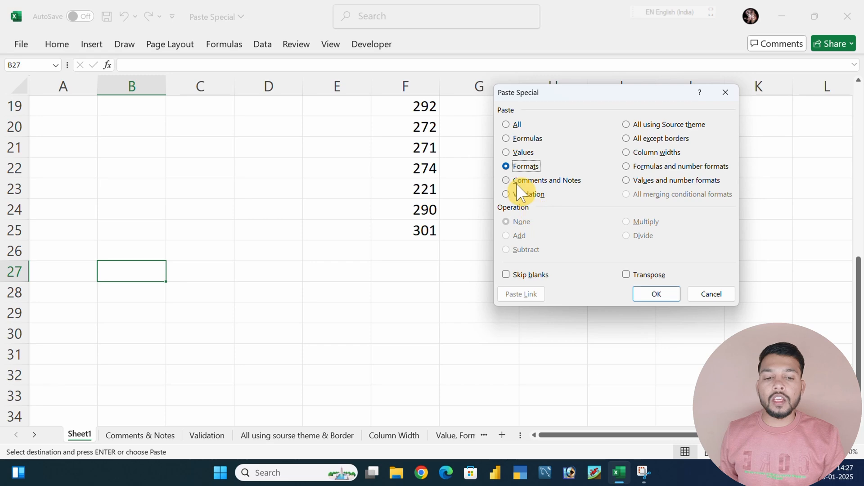
left_click(652, 295)
left_click(606, 298)
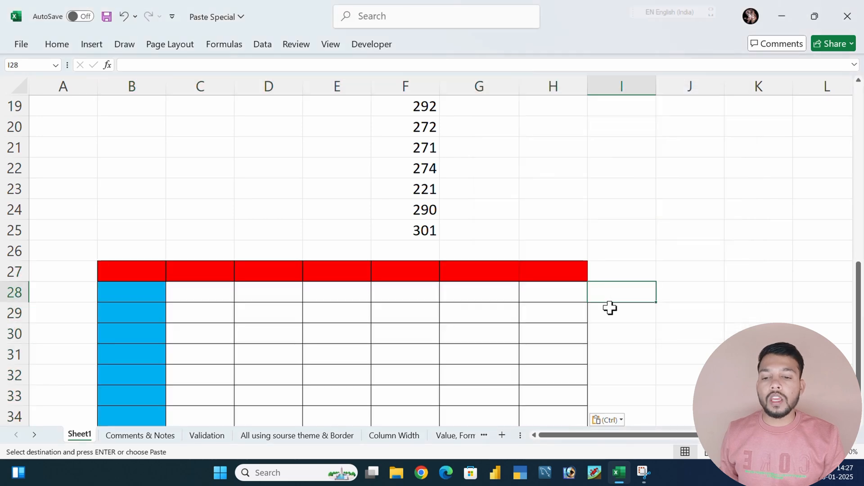
Enter the heading "Sr. No" in cell B27 of the blank formatted table
scroll(610, 308, "down", 1)
left_click(121, 203)
type("Sr.")
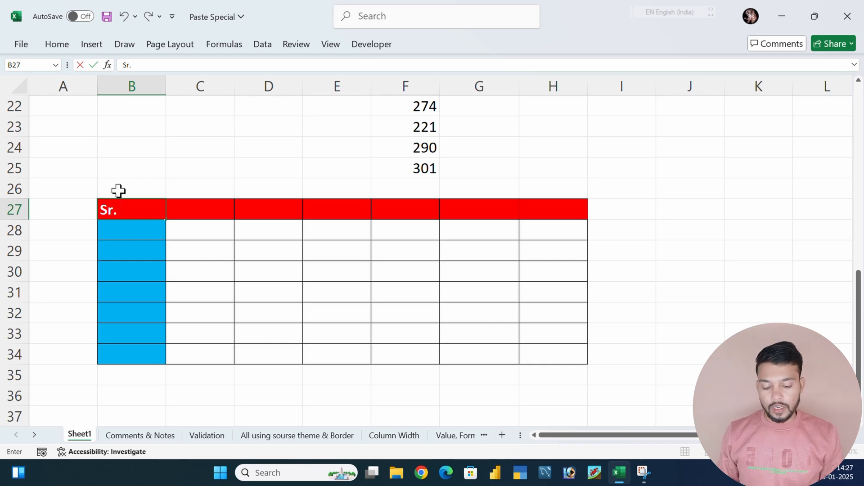
left_click(292, 139)
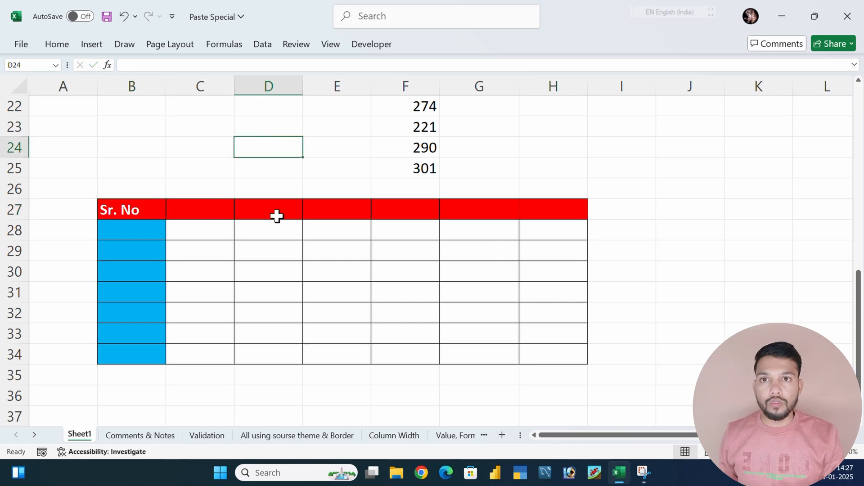
scroll(280, 225, "up", 7)
left_click(63, 141)
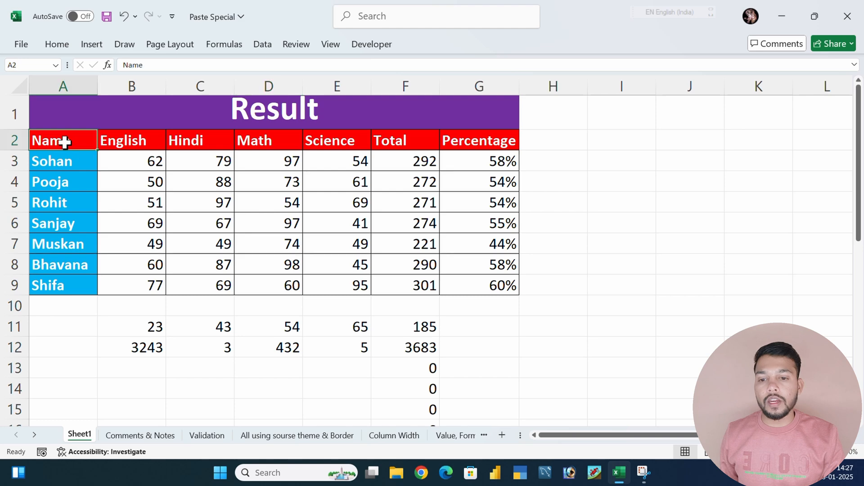
scroll(259, 220, "down", 6)
left_click(139, 272)
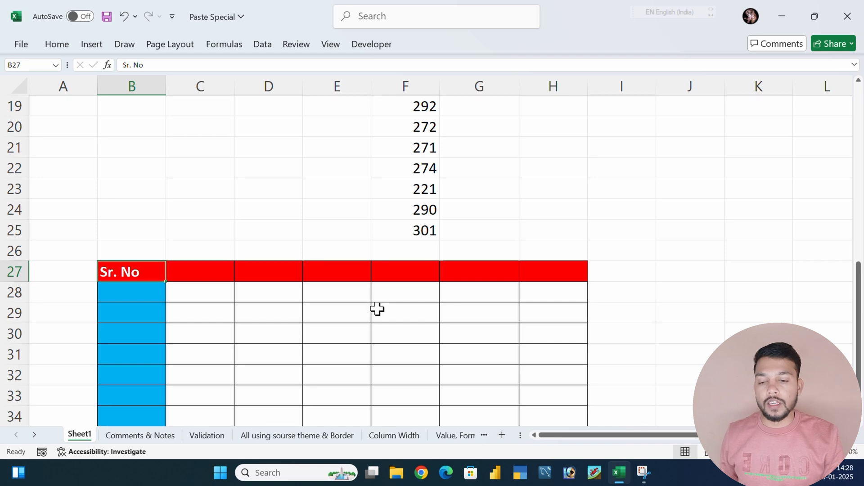
scroll(377, 307, "down", 4)
Switch to the Comments & Notes sheet, view the comment on cell A5 and copy that cell
left_click(156, 435)
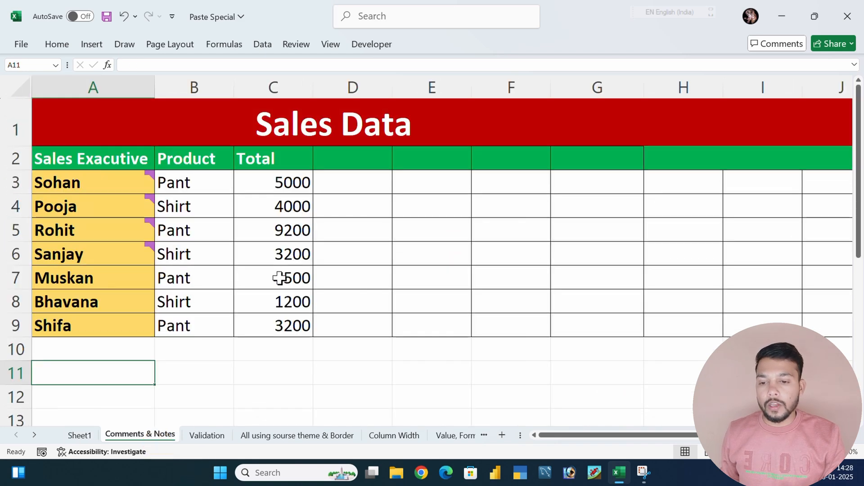
left_click(122, 249)
mouse_move(131, 231)
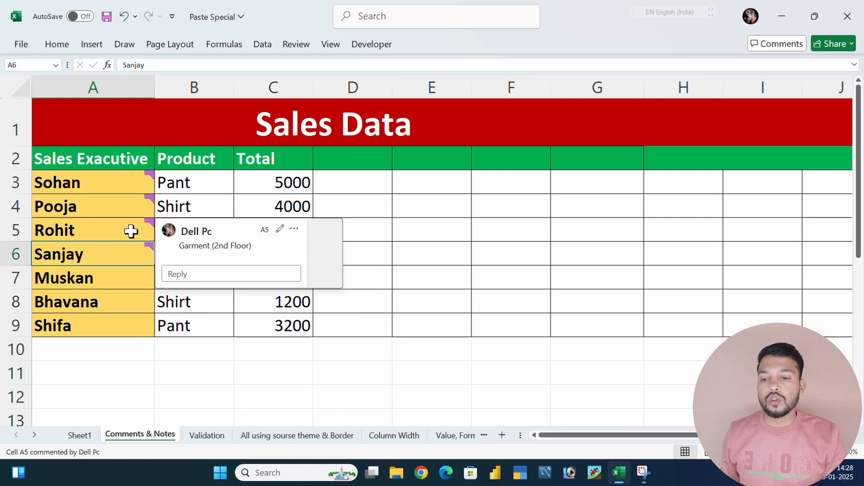
left_click(131, 230)
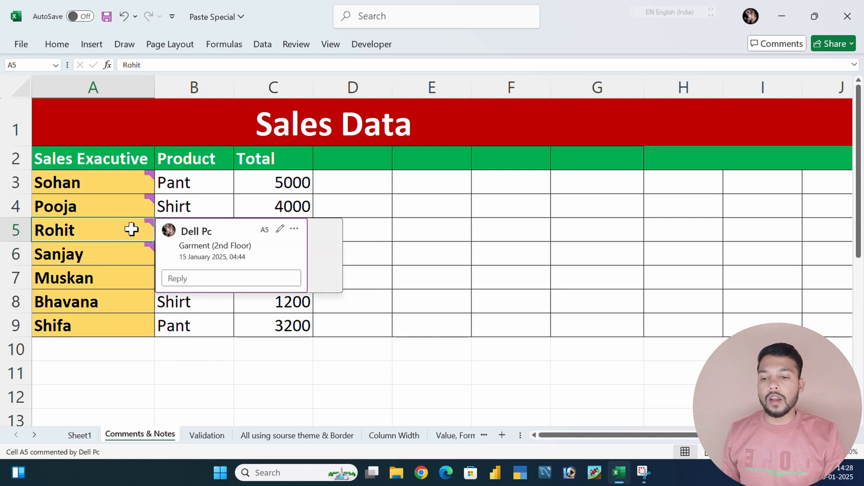
mouse_move(134, 213)
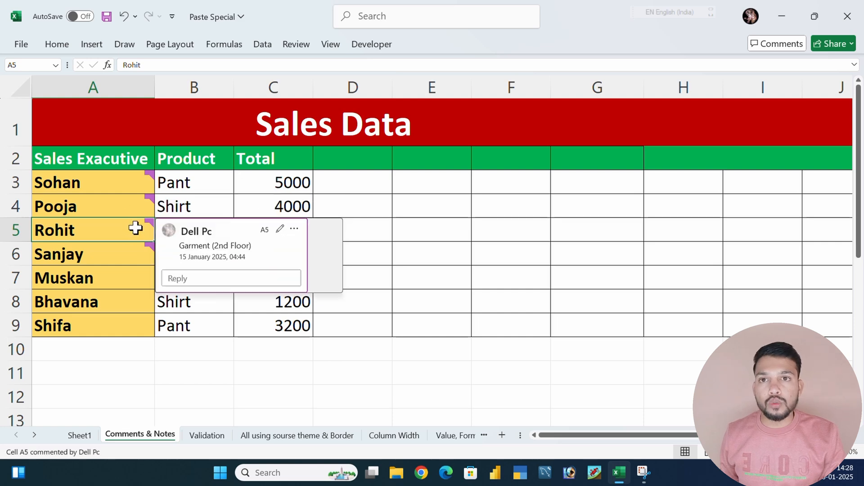
mouse_move(133, 229)
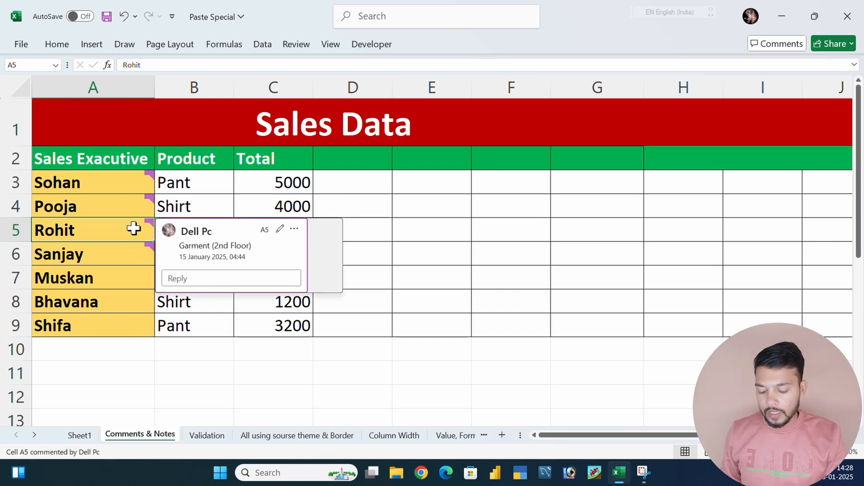
key("ctrl+c")
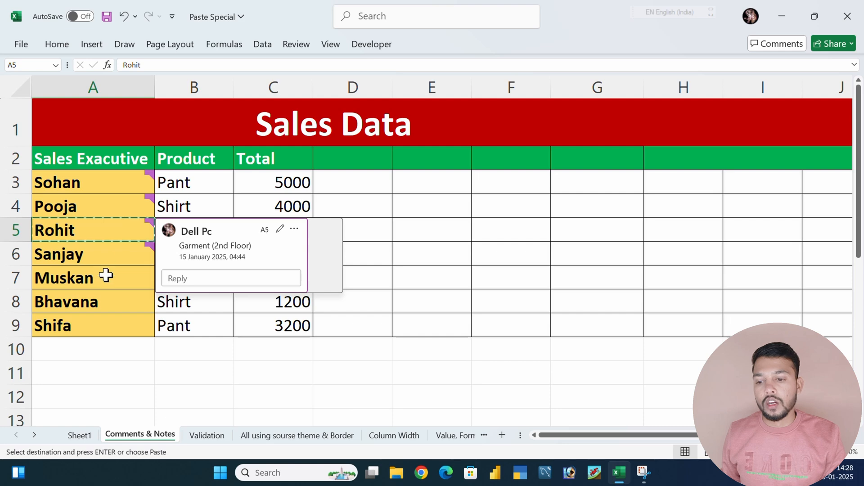
Try an ordinary paste of the copied cell into A8, and undo it
left_click(98, 301)
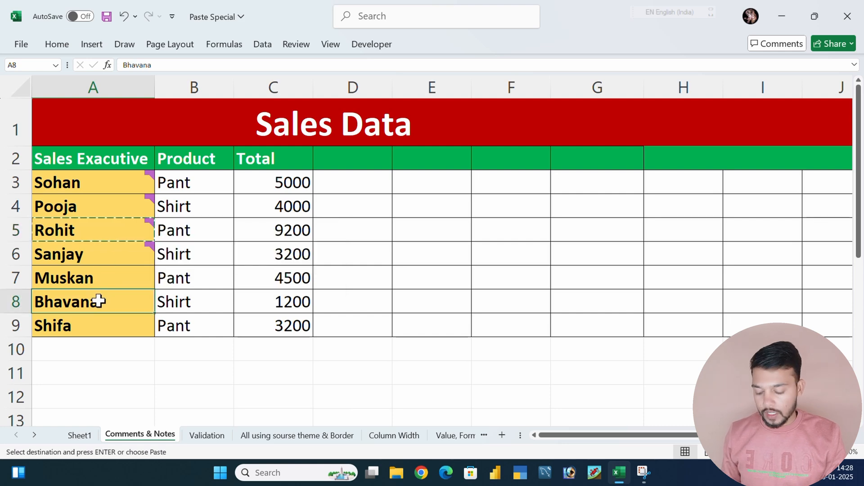
key("ctrl+v")
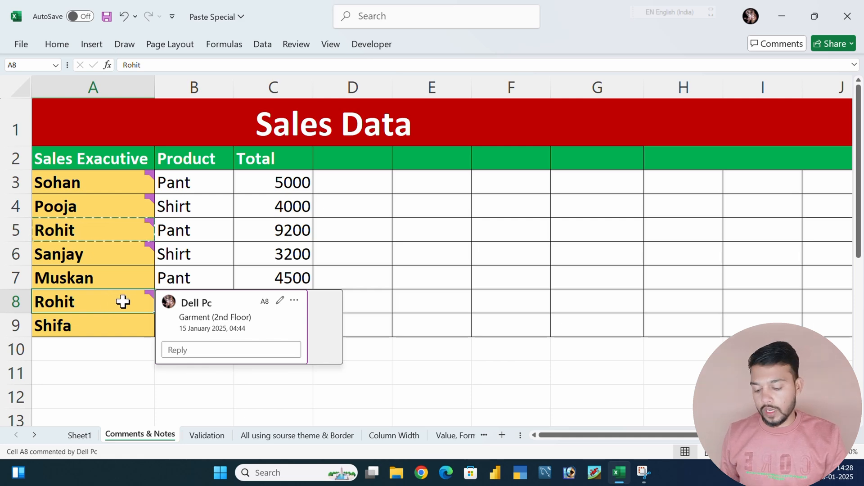
key("ctrl+z")
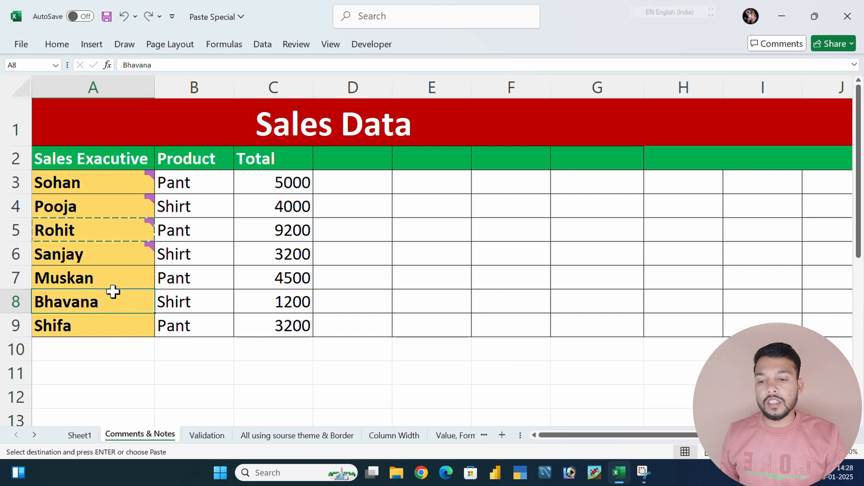
Paste only the comment from A5 onto cell A8 using Paste Special's Comments and Notes option
left_click(110, 235)
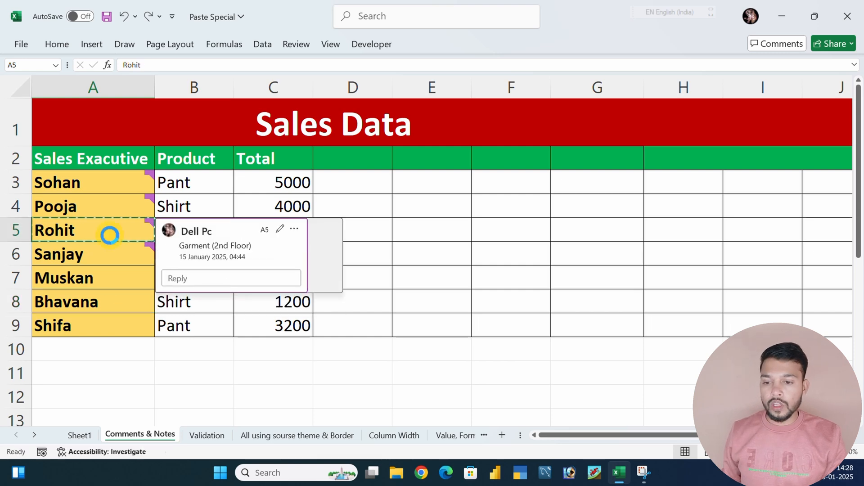
left_click(123, 272)
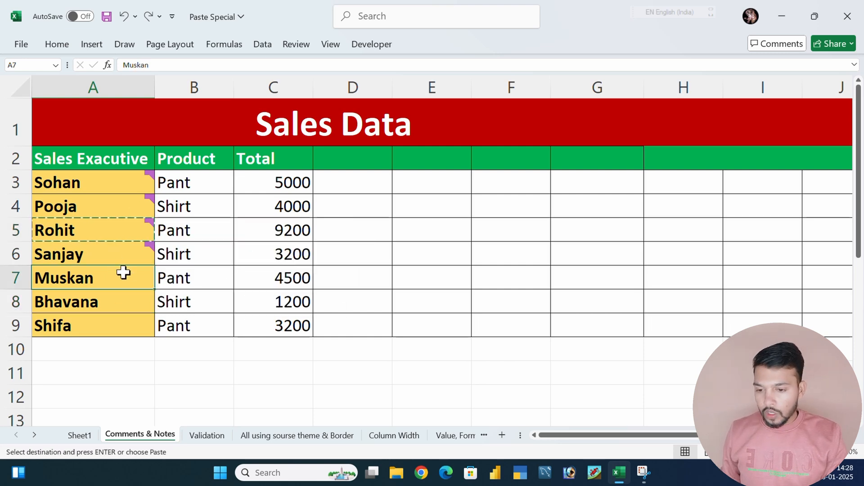
left_click(95, 299)
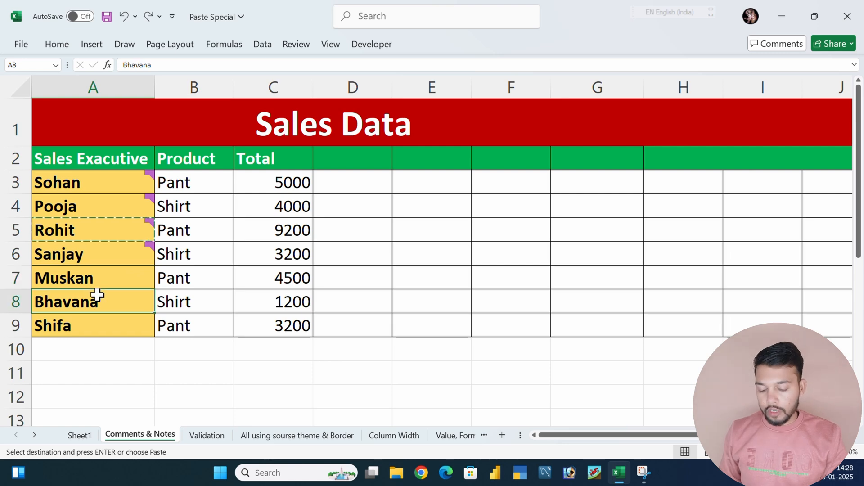
left_click(518, 180)
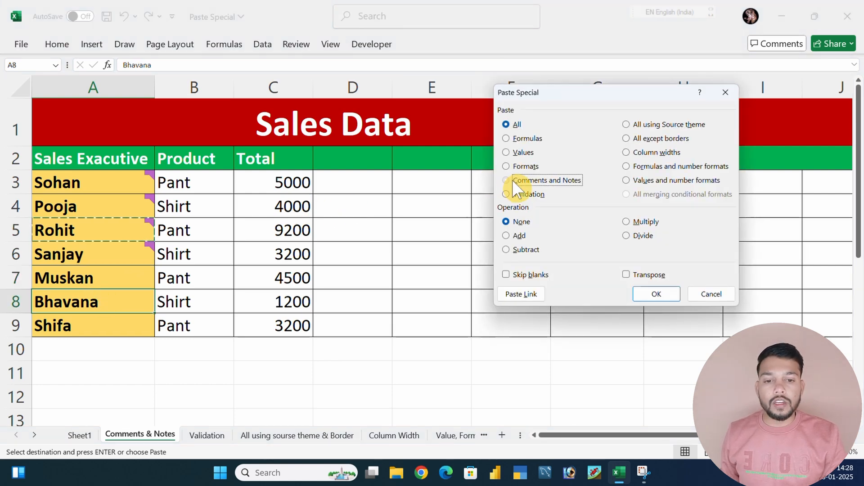
left_click(648, 294)
left_click(213, 341)
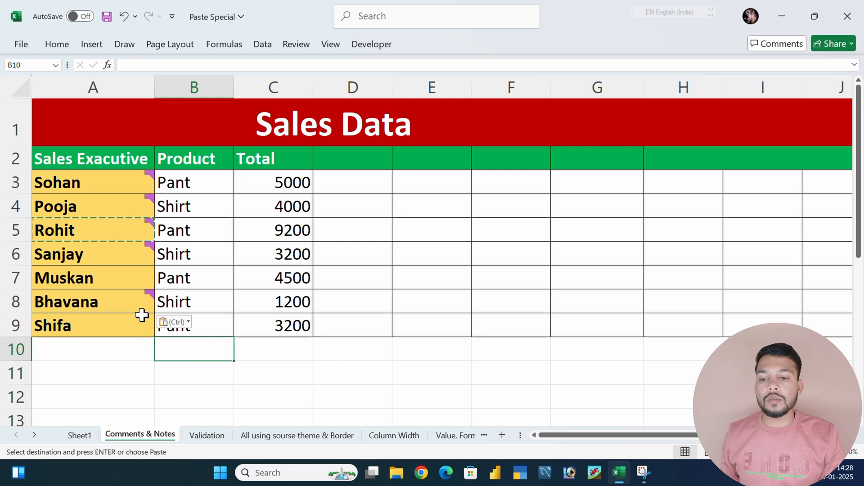
mouse_move(141, 301)
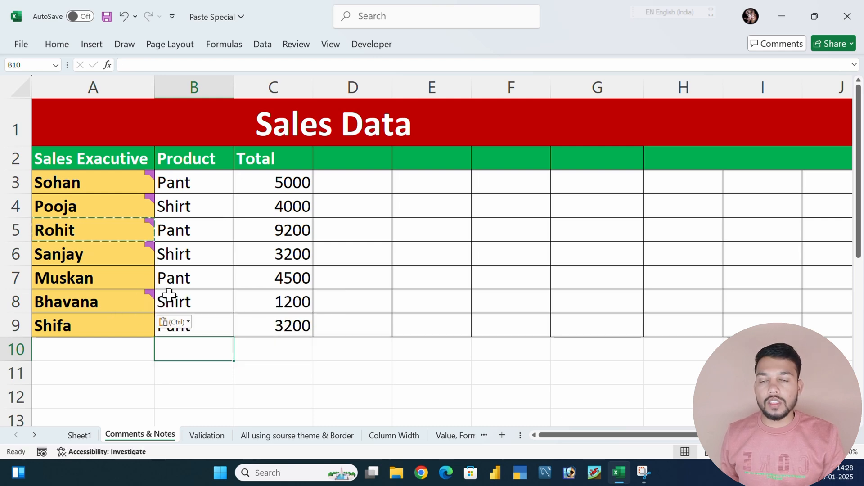
On the Validation sheet, change the title in B5 to "Mrs." using the cell's validation list
left_click_drag(134, 347, 148, 378)
key("ctrl+Page_Down")
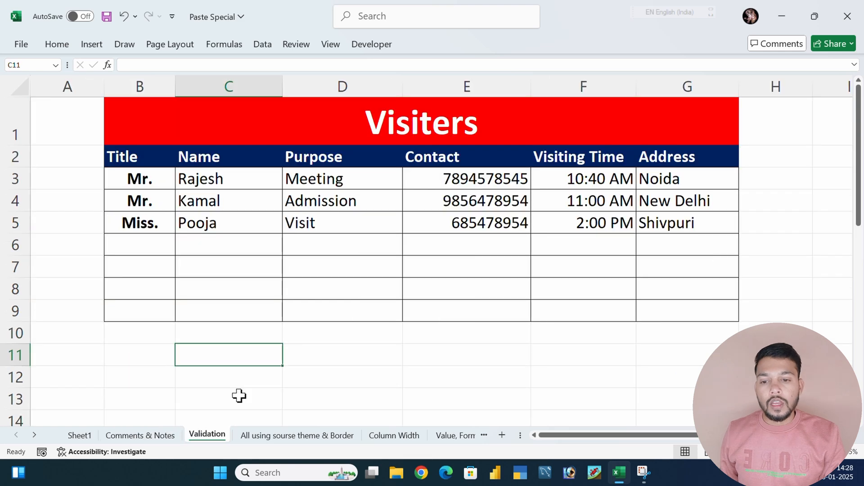
left_click(411, 338)
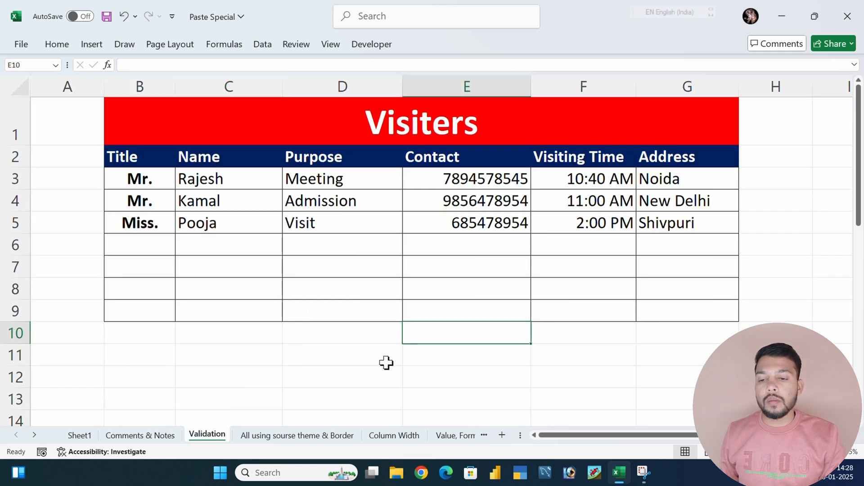
left_click(126, 241)
left_click(149, 226)
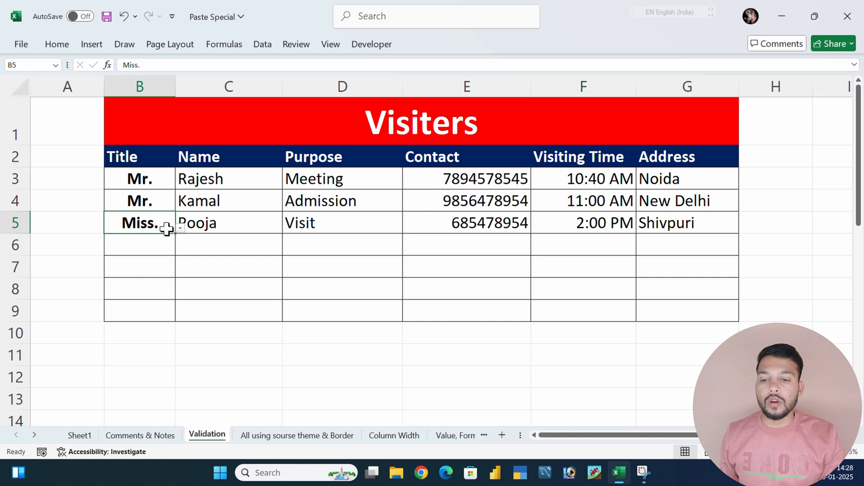
left_click(180, 229)
left_click(87, 257)
left_click(150, 247)
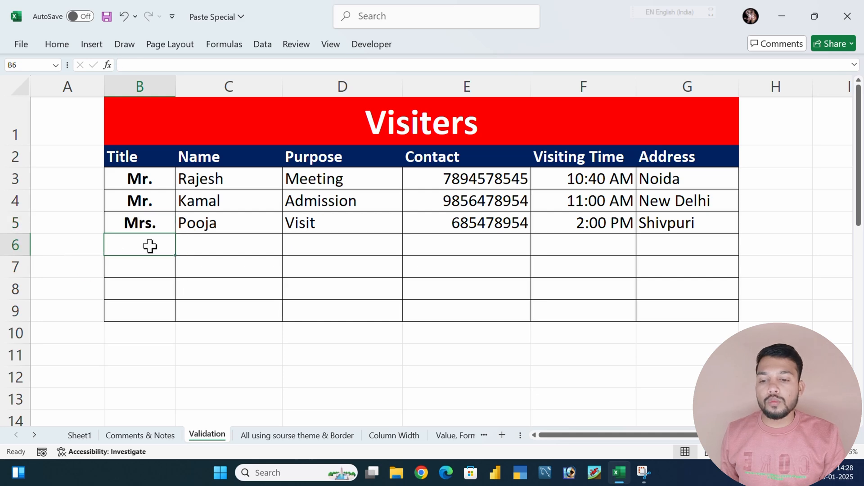
Copy cell B5 of the Visiters table together with its validation list
left_click_drag(141, 255, 144, 308)
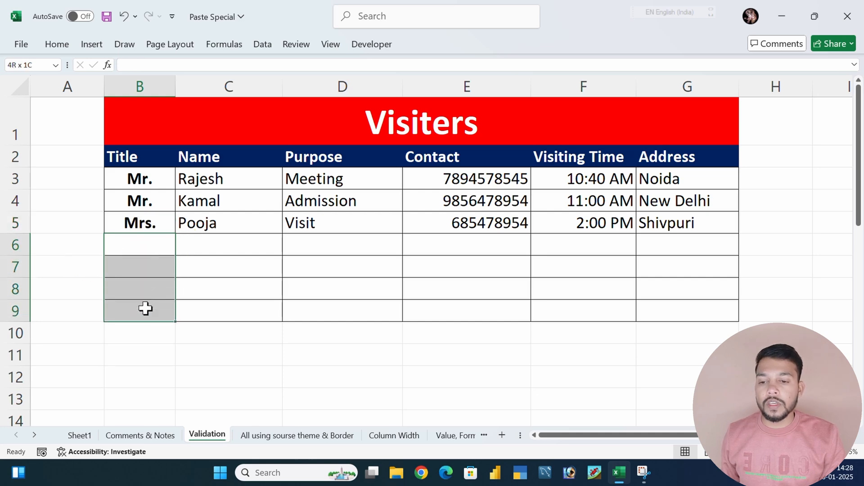
left_click(140, 246)
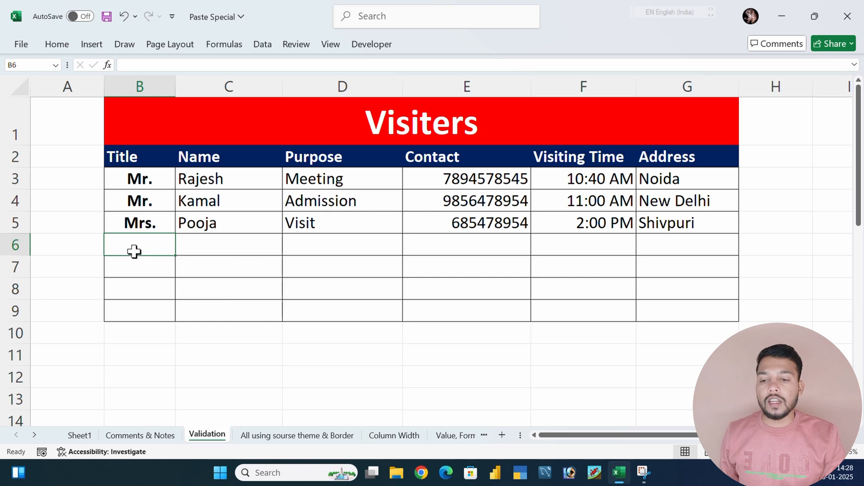
left_click(148, 223)
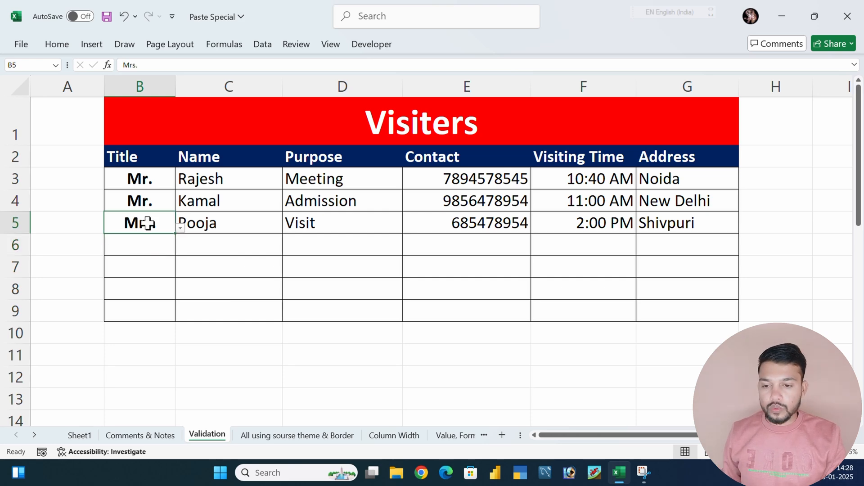
key("ctrl+c")
Try an ordinary paste of the copied title cell into B6, and undo it
left_click(140, 248)
key("ctrl+v")
key("ctrl")
key("Escape")
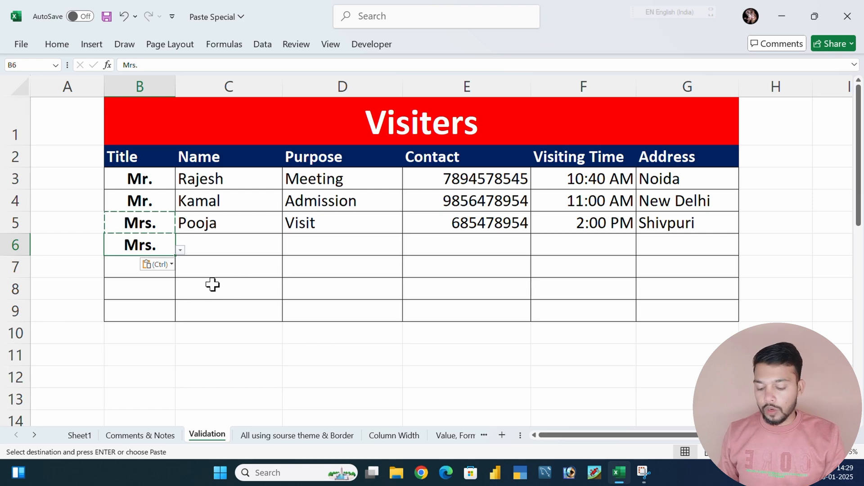
key("ctrl+z")
Paste only the data validation from B5 onto cells B6:B9 using Paste Special's Validation option
left_click(137, 227)
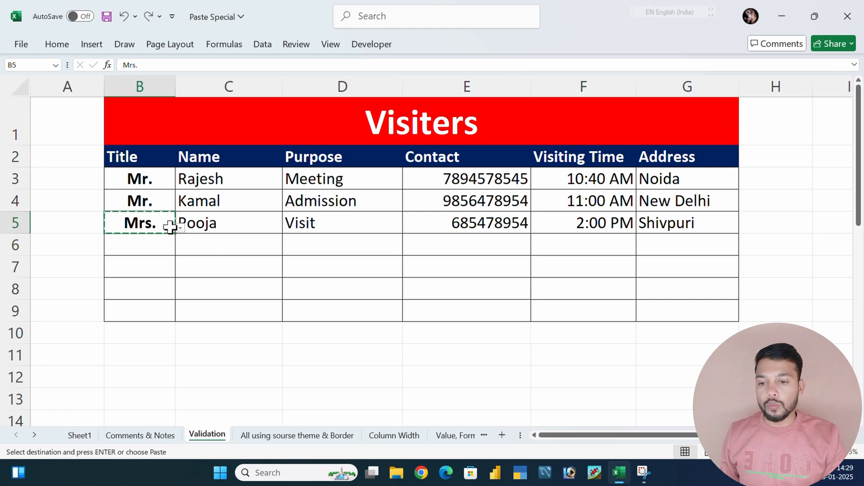
left_click_drag(149, 247, 141, 307)
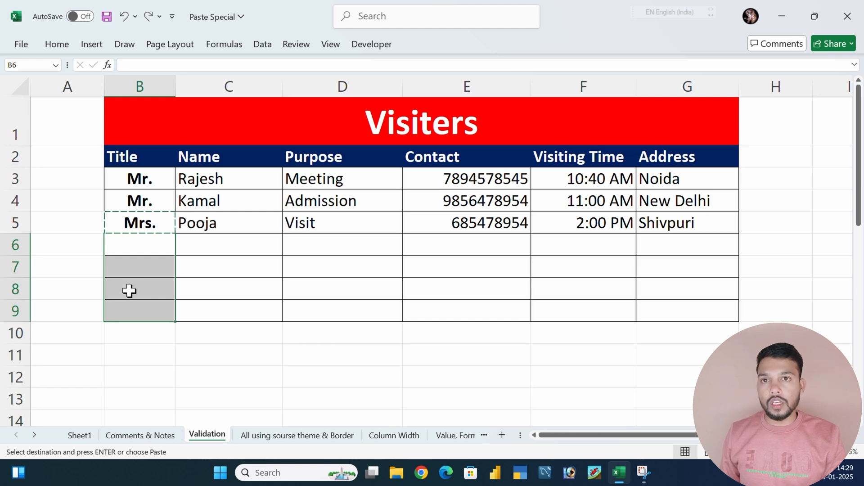
key("ctrl+alt+v")
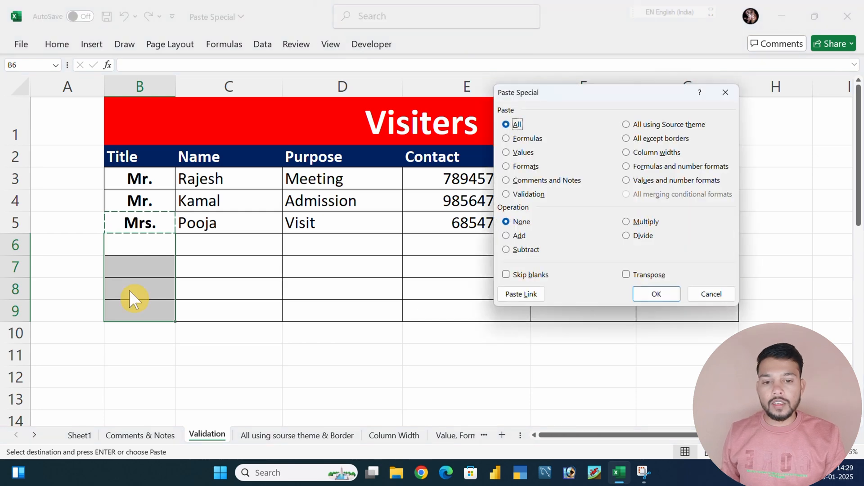
left_click(523, 196)
left_click(648, 295)
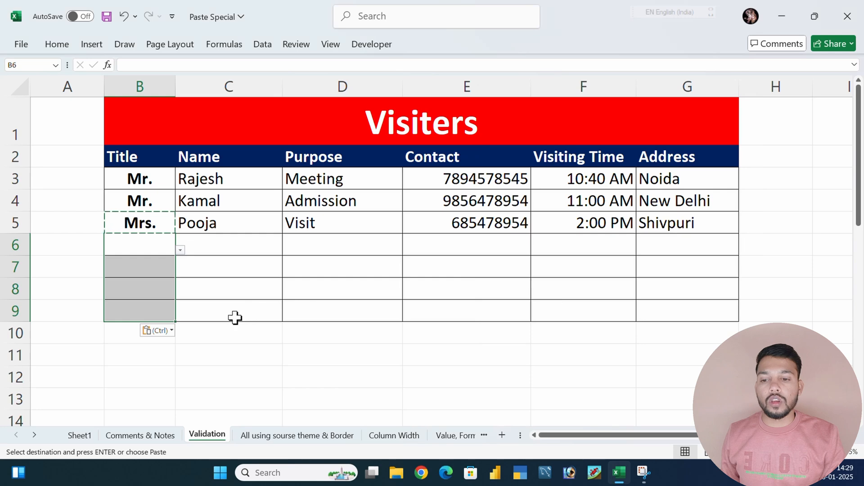
left_click(235, 318)
Set the titles in B7, B8 and B9 to "Mrs." using each cell's validation list
left_click(151, 270)
left_click(179, 274)
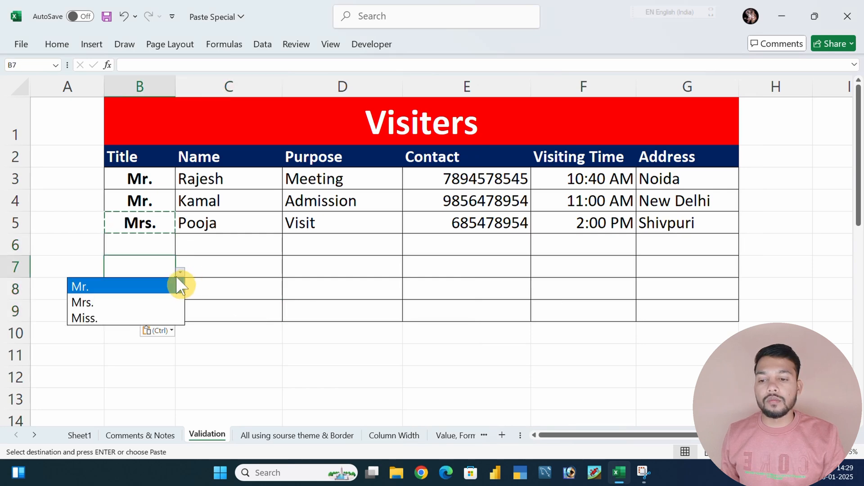
left_click(119, 300)
left_click(160, 290)
left_click(180, 295)
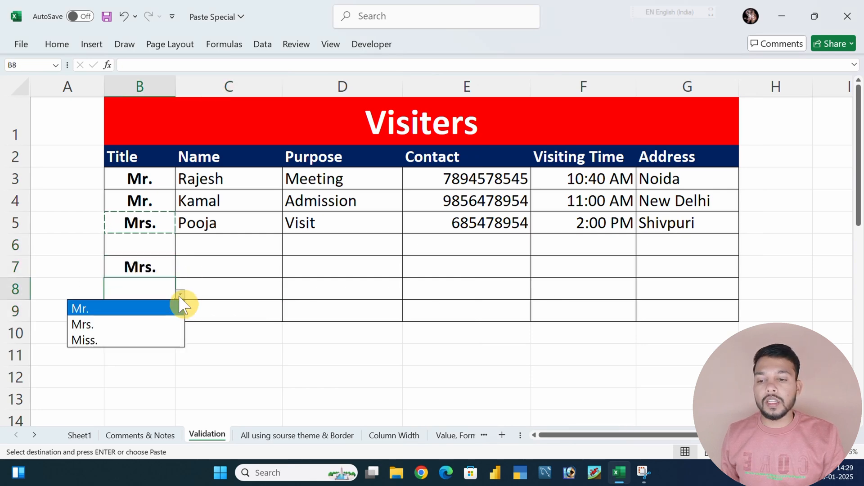
left_click(115, 323)
left_click(159, 309)
left_click(180, 315)
left_click(97, 346)
left_click(267, 338)
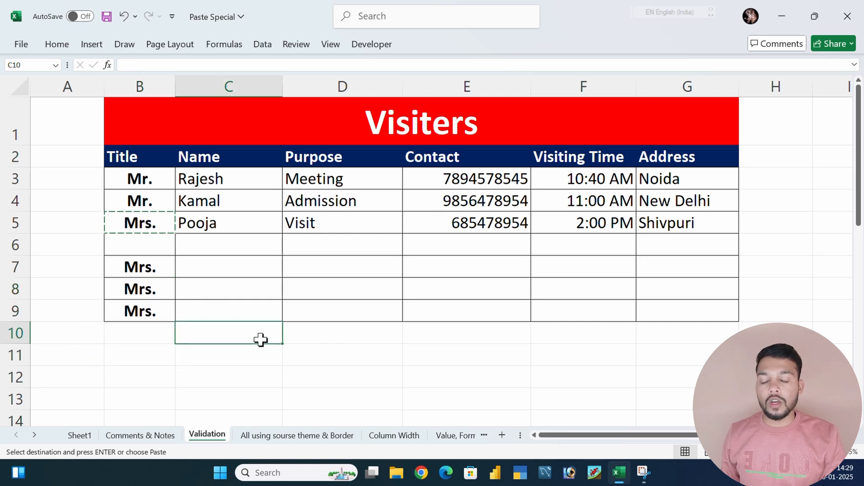
Review the Visiters table's title cells and the empty cells in rows 6 to 9, and end the copy selection
left_click(410, 331)
left_click_drag(224, 110, 571, 309)
left_click(231, 257)
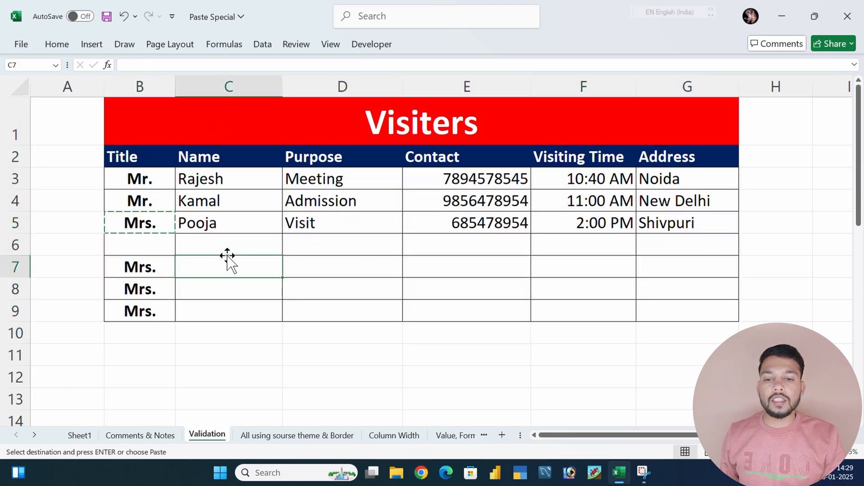
left_click_drag(345, 141, 386, 315)
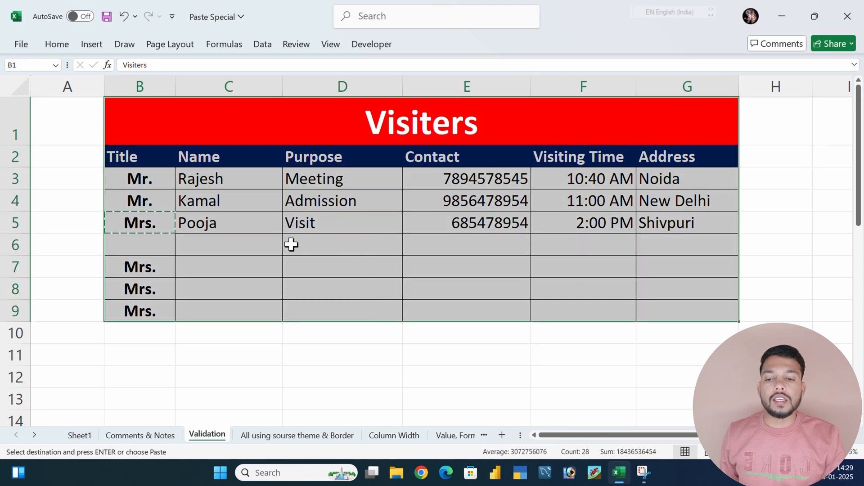
left_click(247, 245)
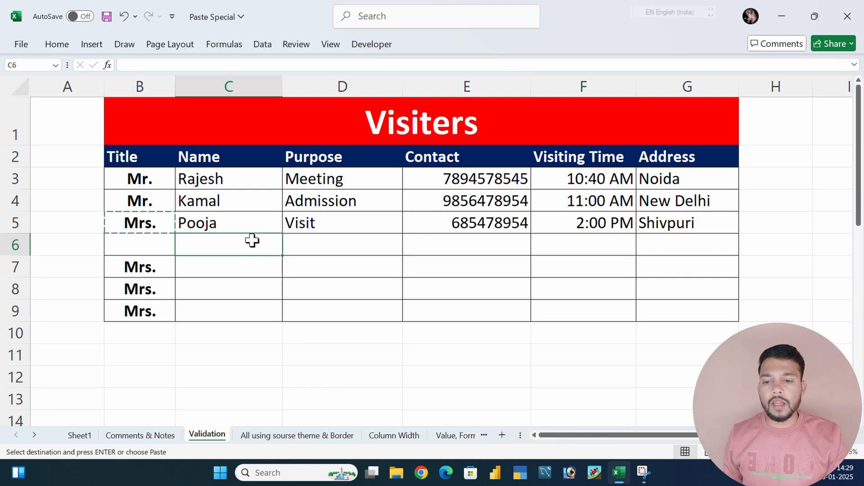
mouse_move(225, 236)
left_mouse_down()
mouse_move(442, 249)
mouse_move(693, 301)
mouse_move(693, 311)
left_mouse_up()
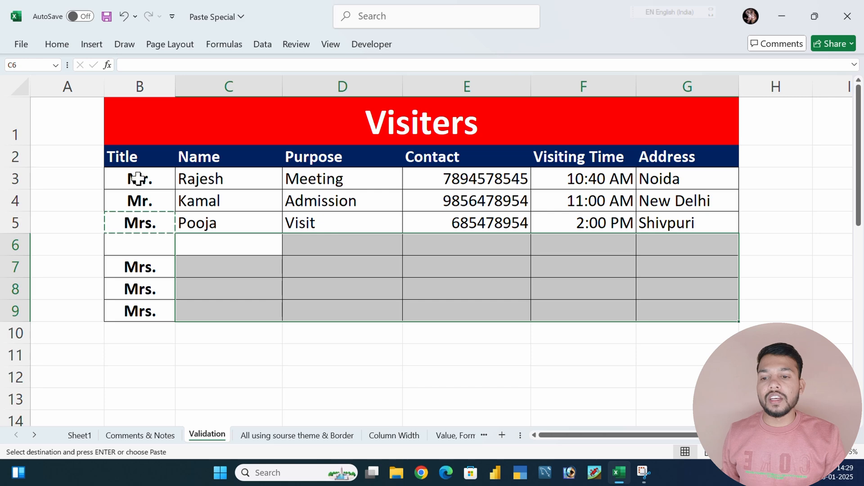
left_click_drag(138, 267, 131, 309)
left_click(311, 299)
key("Escape")
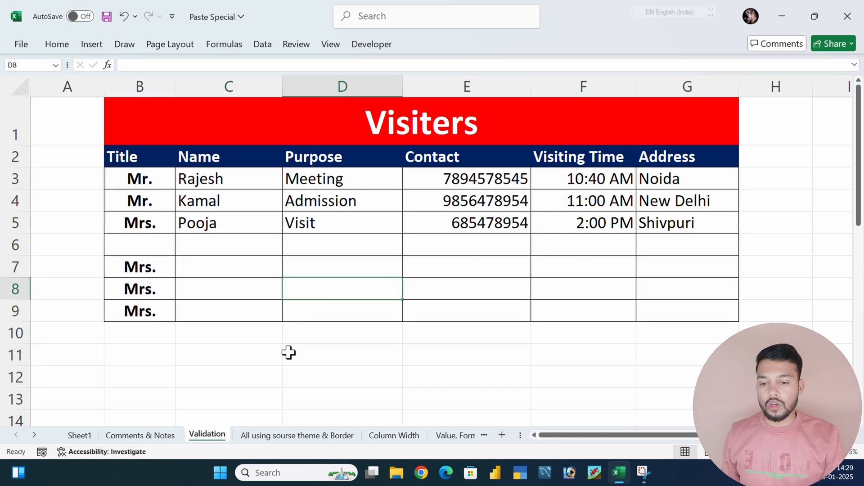
Copy the marks table A1:G8 on the "All using sourse theme & Border" sheet
left_click(279, 436)
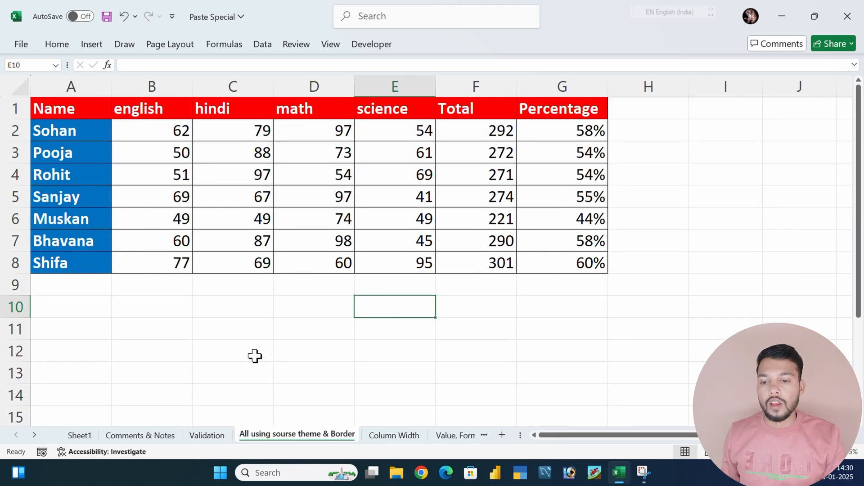
left_click(167, 332)
left_click_drag(68, 109, 530, 262)
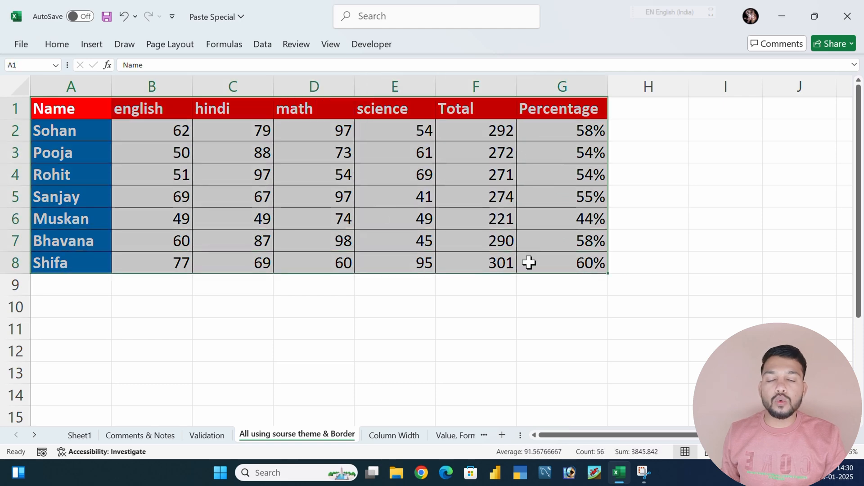
right_click(380, 210)
key("ctrl+c")
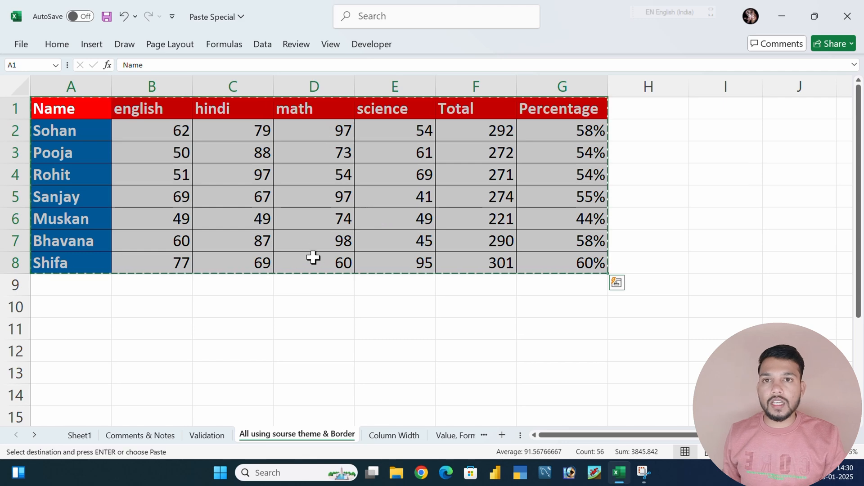
Paste the copied marks table at A11 using Paste Special's All using Source theme option
scroll(321, 247, "down", 2)
left_click(87, 203)
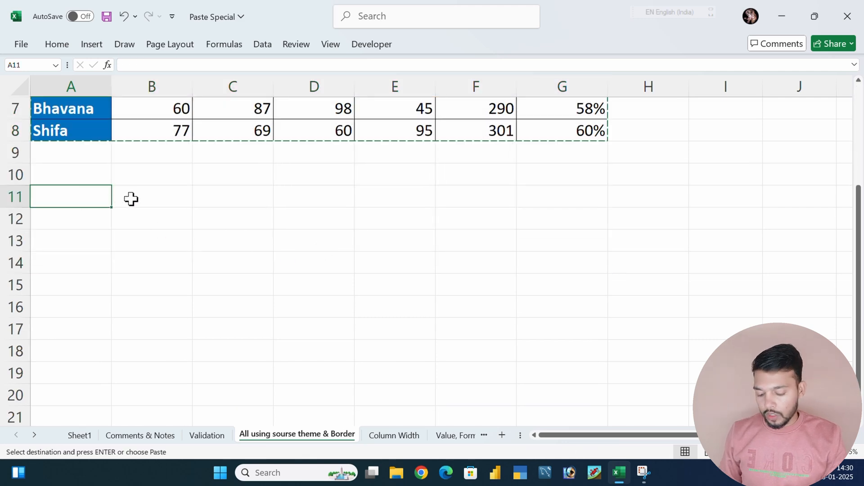
key("ctrl+alt+v")
left_click(644, 126)
left_click(655, 297)
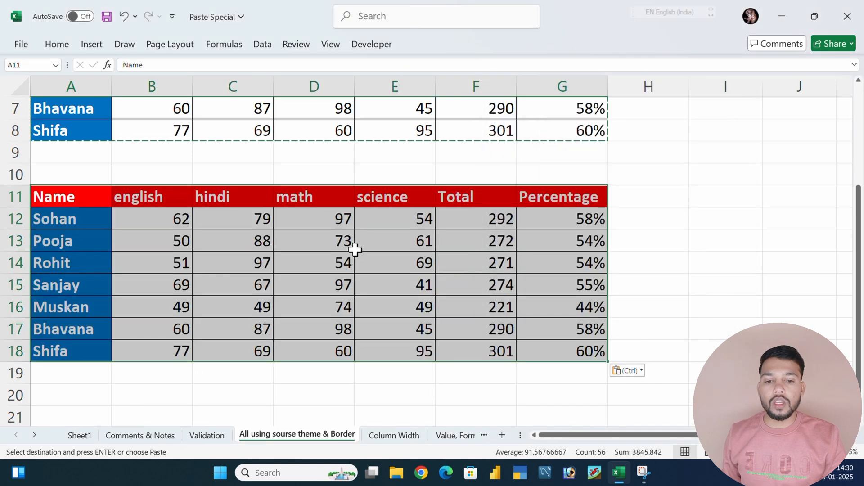
left_click(348, 244)
left_click(623, 255)
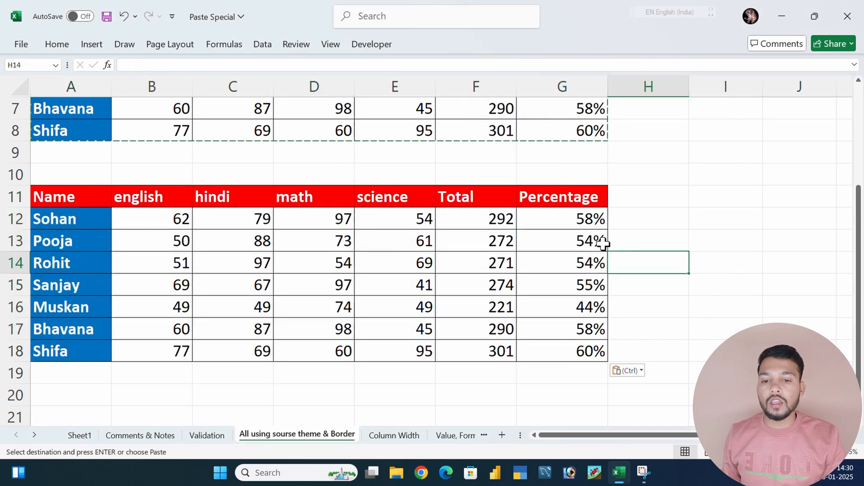
Paste the marks table again at A20 using Paste Special's All except borders option
scroll(276, 252, "down", 2)
left_click(78, 261)
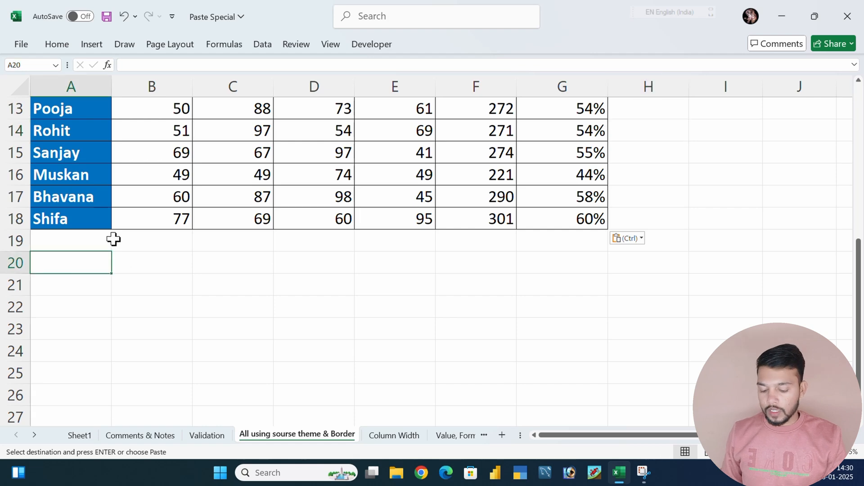
key("ctrl+alt+v")
left_click(645, 140)
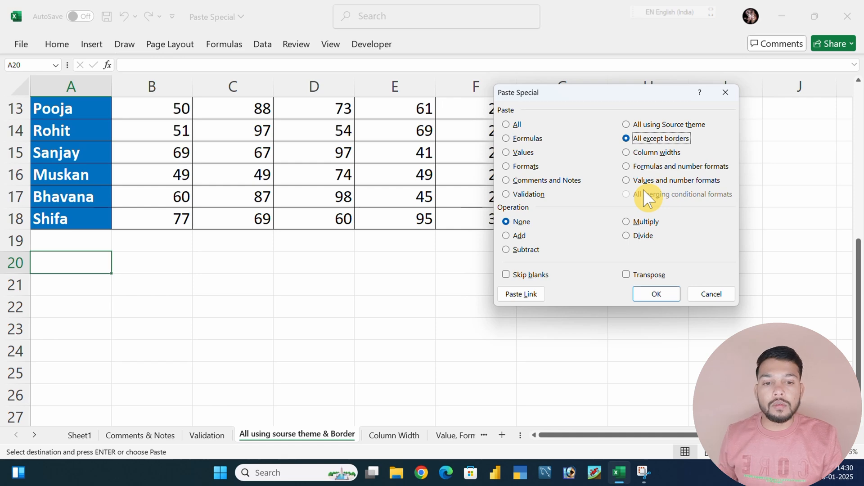
left_click(656, 294)
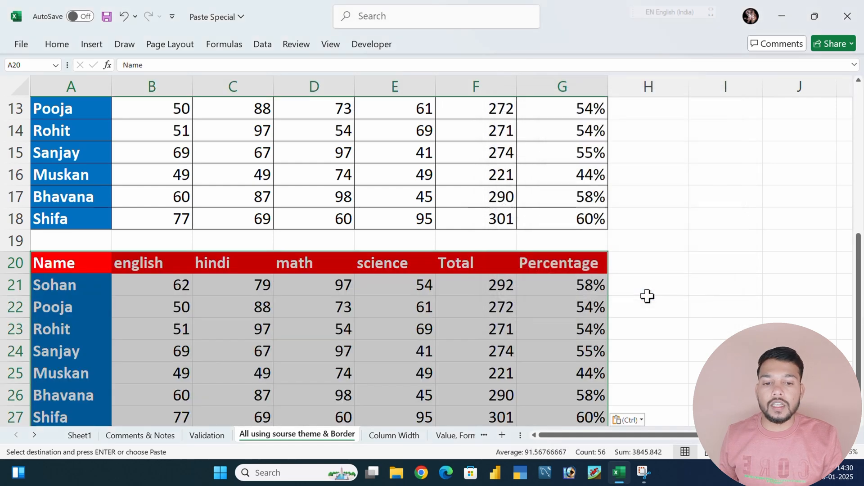
left_click(662, 329)
Examine the borderless copy in A20:G27 and the Total formula in F21
scroll(662, 329, "down", 1)
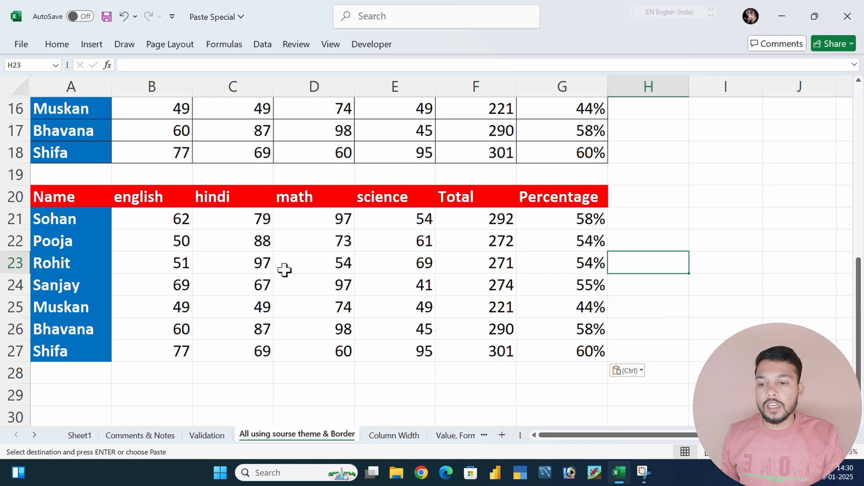
mouse_move(73, 200)
left_mouse_down()
mouse_move(178, 198)
mouse_move(529, 284)
mouse_move(546, 355)
mouse_move(511, 344)
left_mouse_up()
left_click(493, 225)
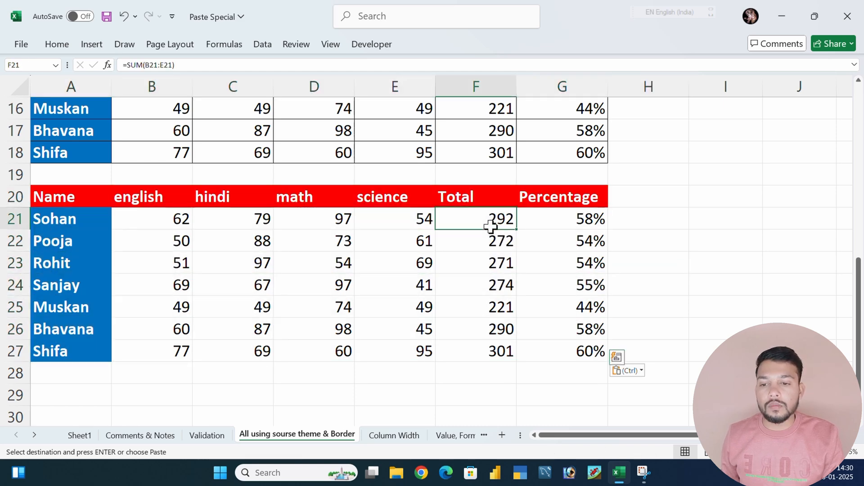
scroll(458, 275, "down", 3)
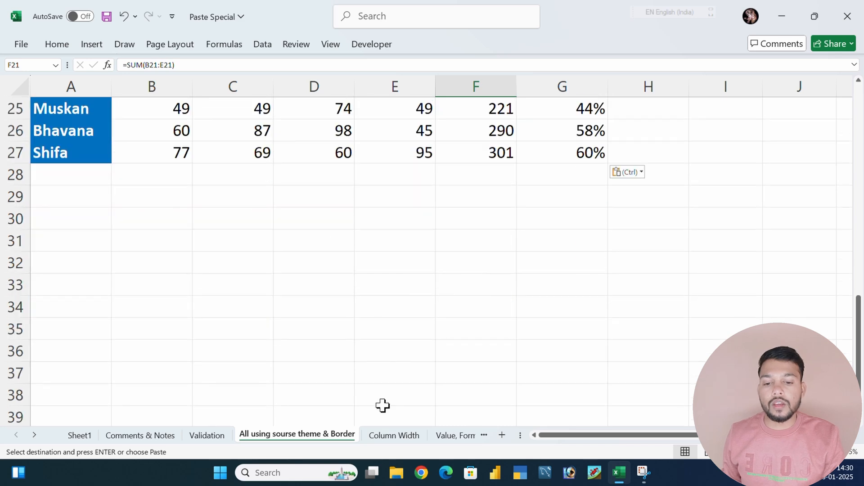
On the Column Width sheet, narrow the Time, Contact and Sr. No columns and widen the empty column G
left_click(392, 436)
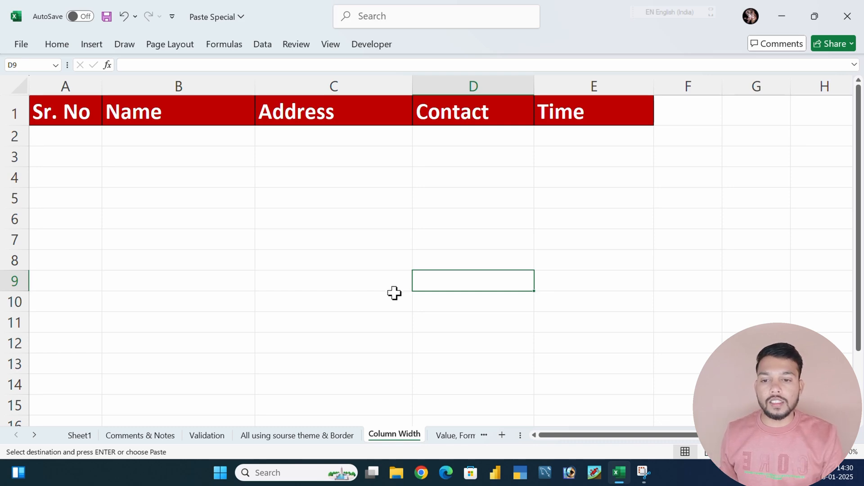
left_click_drag(43, 113, 613, 121)
left_click(420, 189)
left_click_drag(42, 112, 577, 114)
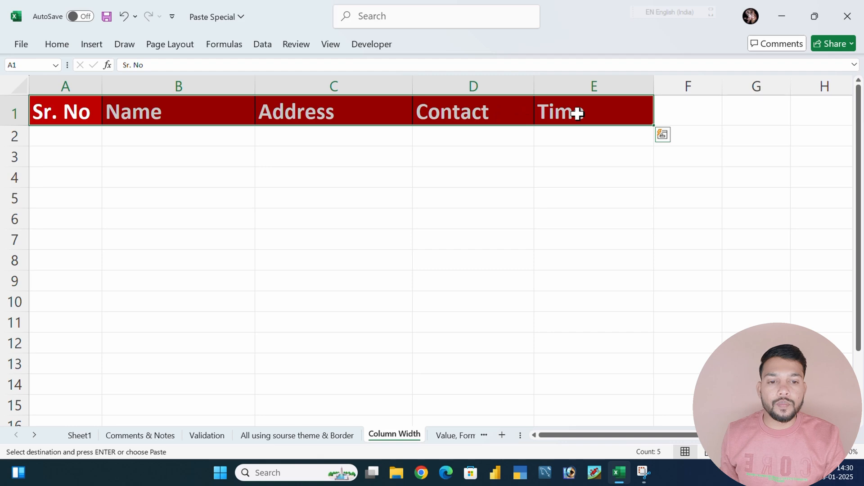
left_click_drag(652, 85, 604, 86)
left_click_drag(534, 85, 494, 87)
left_click_drag(567, 88, 547, 93)
left_click(155, 148)
left_click_drag(102, 86, 64, 93)
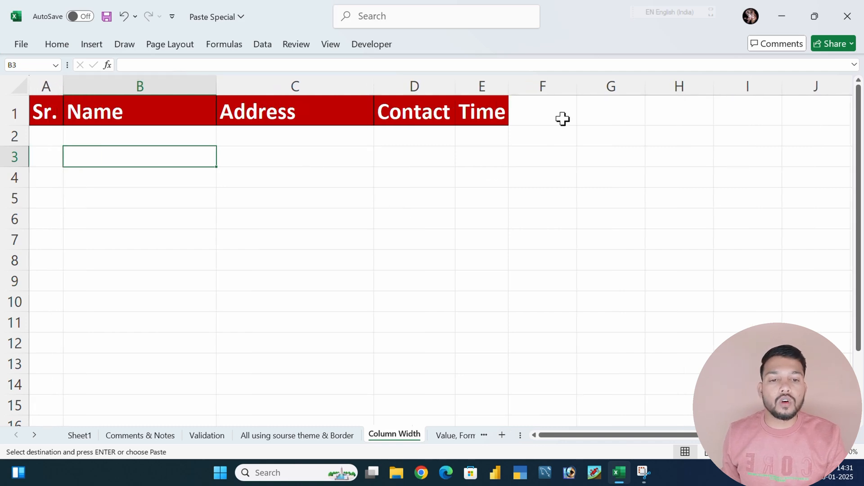
left_click_drag(646, 86, 714, 97)
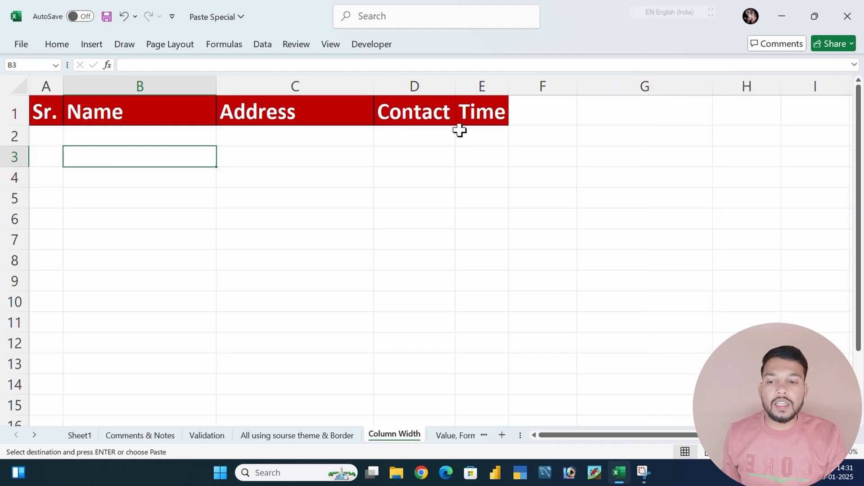
Copy the header cells A1:E1 and paste only their column widths starting at D4 using Paste Special's Column widths option
left_click(126, 104)
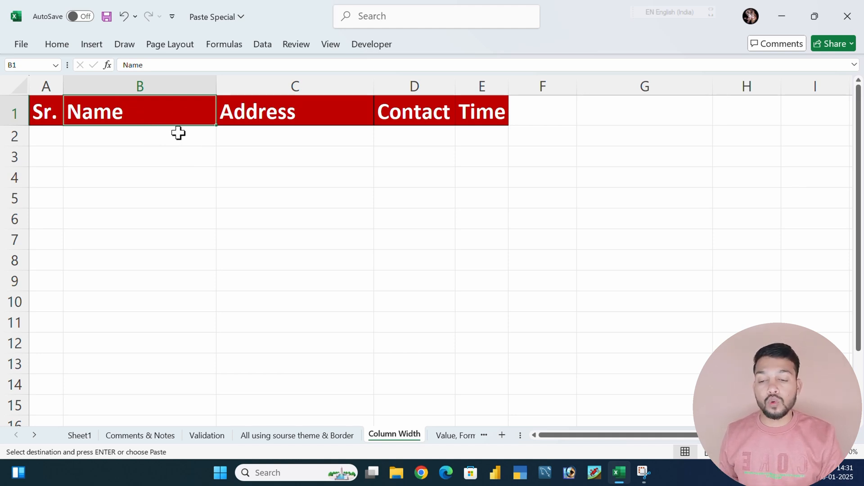
key("Left")
left_click_drag(48, 115, 467, 112)
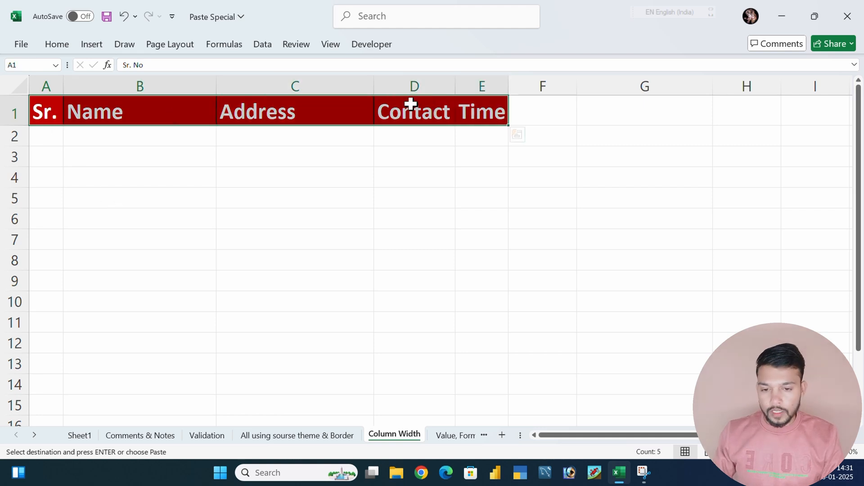
left_click(408, 180)
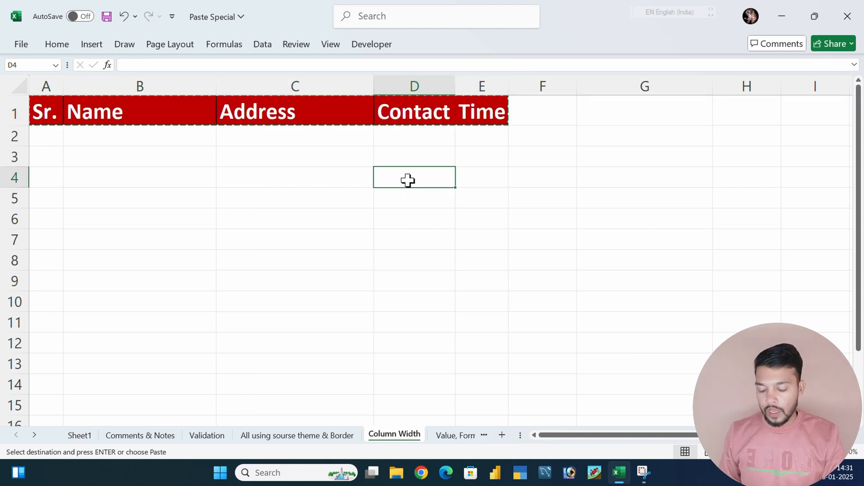
key("ctrl+alt+v")
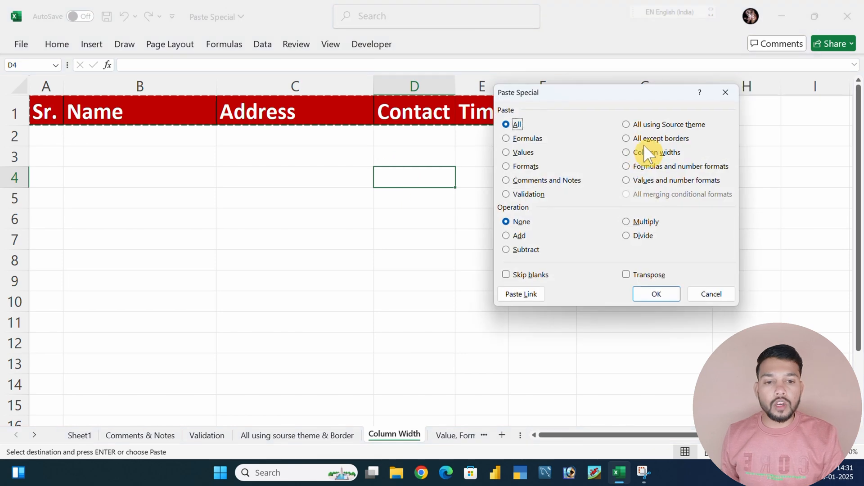
left_click(641, 153)
left_click(650, 296)
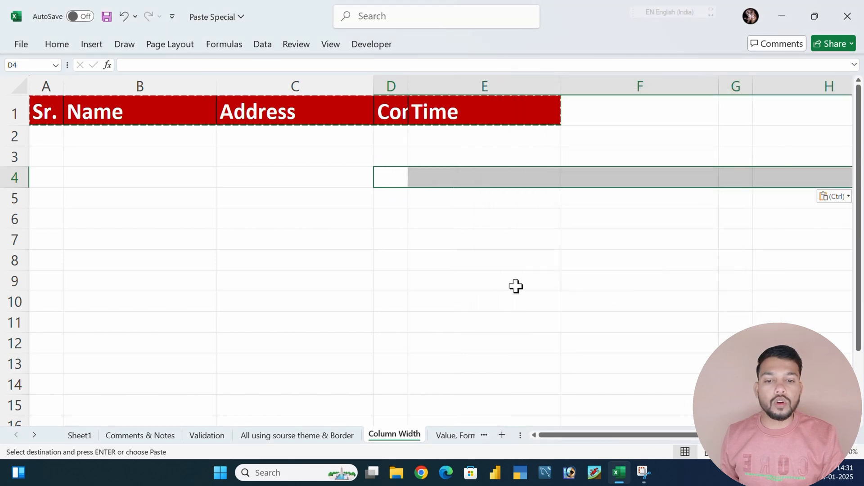
Inspect the width applied to column D
left_click(495, 280)
left_click(400, 183)
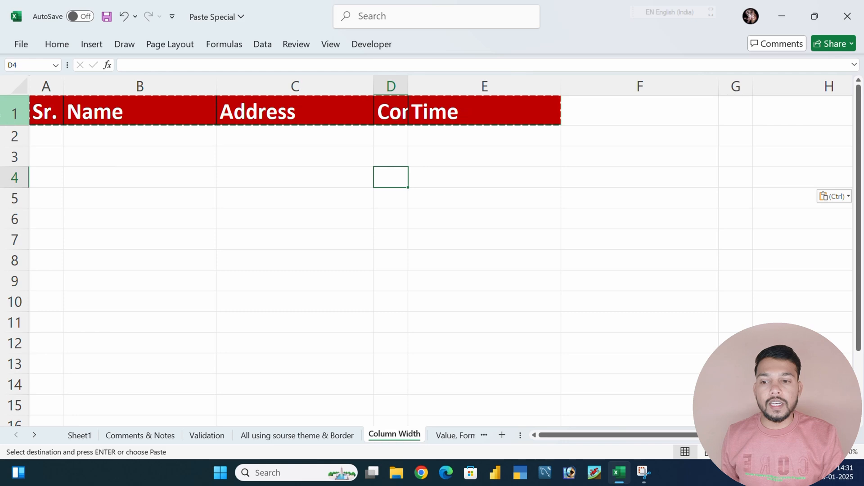
left_click(397, 85)
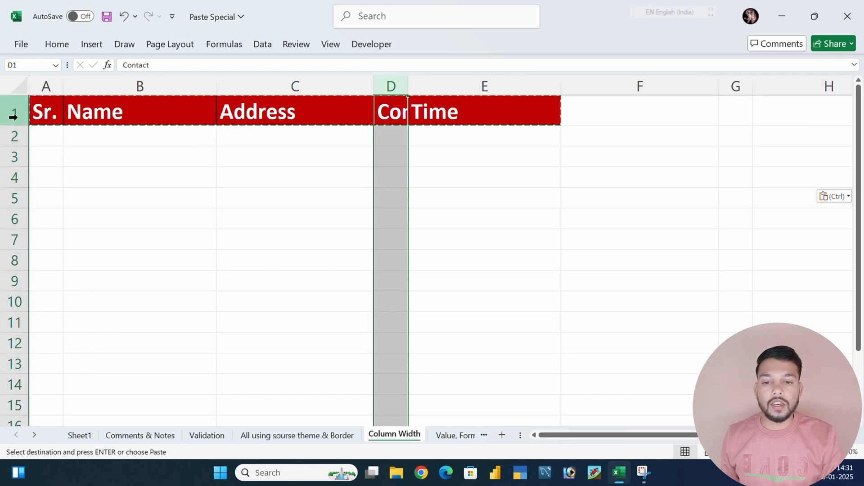
Switch to the Value, Formula & Number Format sheet and examine the Amount cells F3:F8
left_click(384, 172)
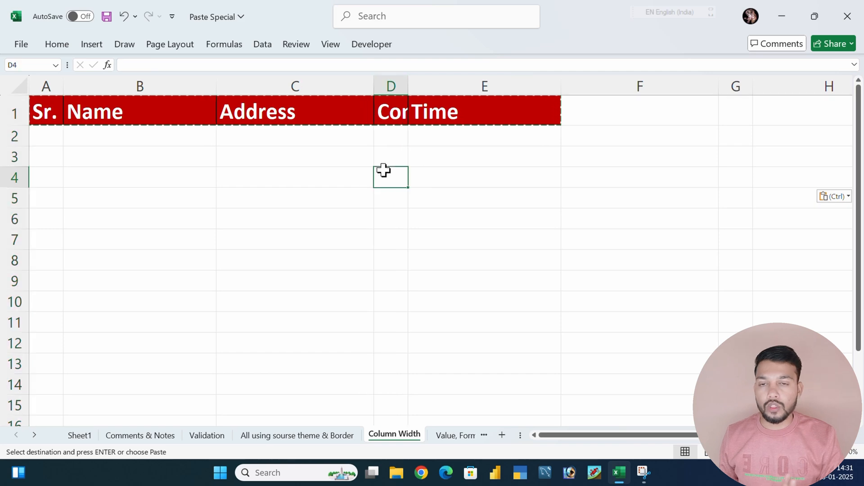
left_click(451, 435)
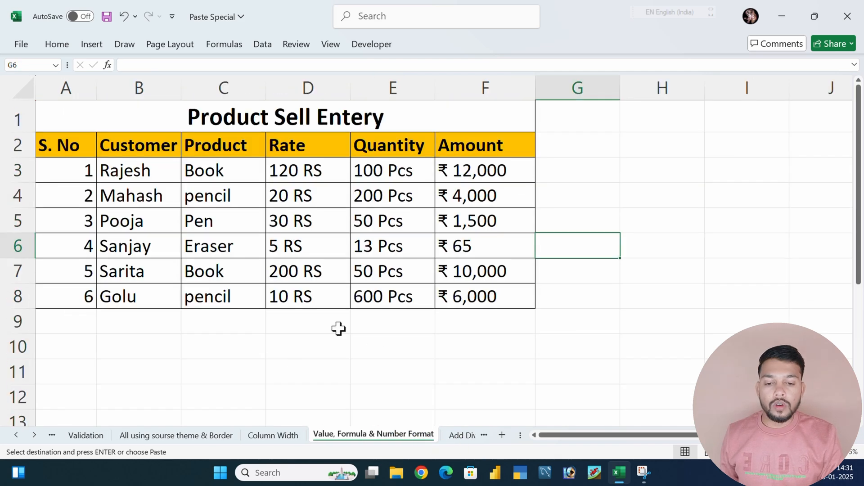
left_click(470, 318)
left_click_drag(469, 169, 475, 299)
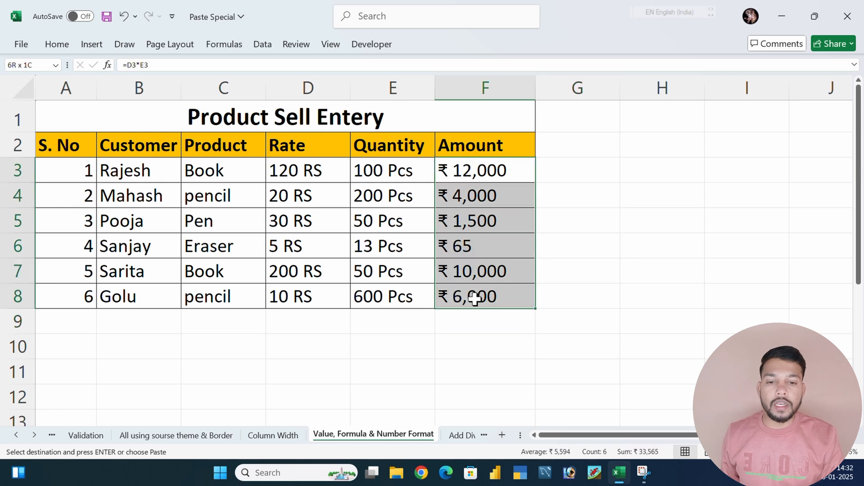
left_click(477, 349)
left_click_drag(466, 171, 476, 307)
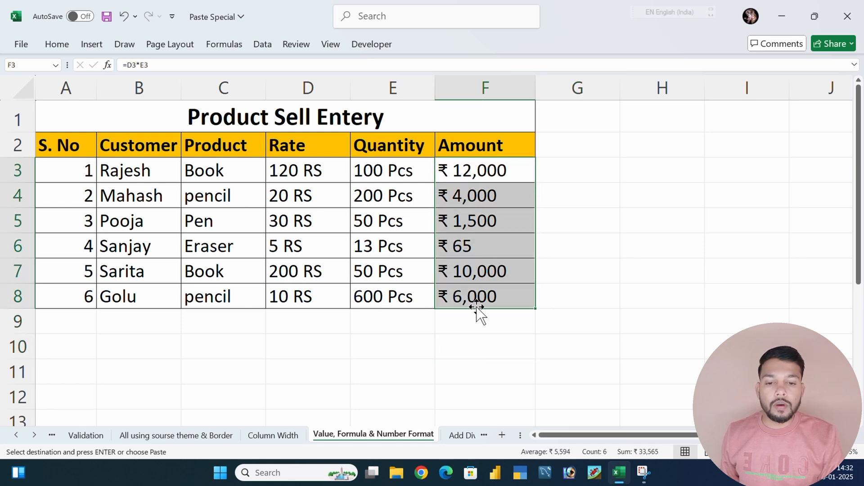
key("ctrl+v")
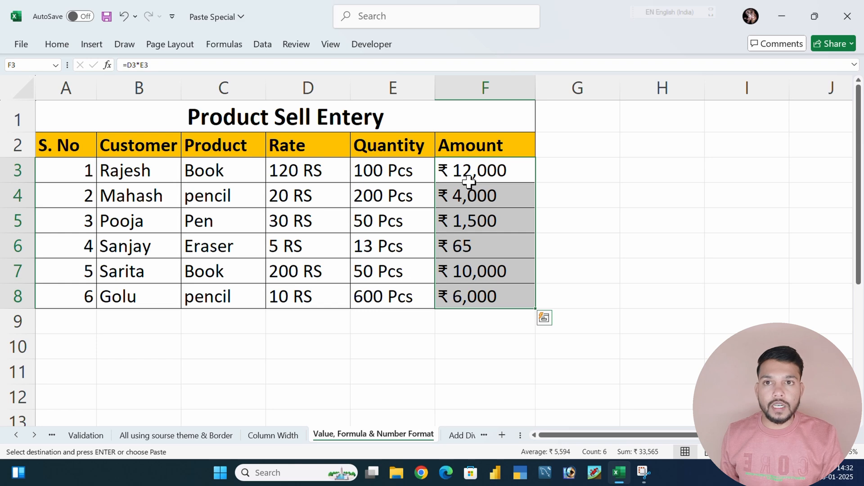
left_click_drag(475, 168, 467, 296)
Inspect the formula behind the first Amount cell, F3, and leave it unedited
left_click(480, 174)
left_click_drag(151, 65, 99, 67)
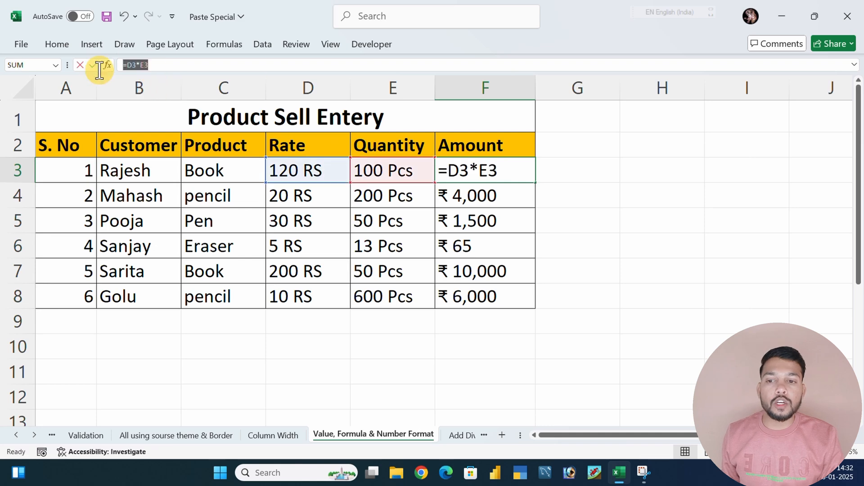
type("=")
left_click(478, 222)
key("ctrl+z")
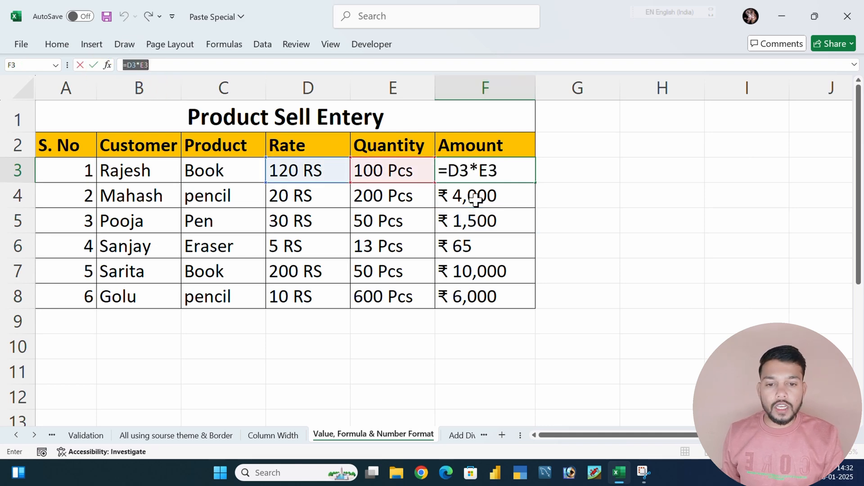
key("Return")
Copy the Amount cells F3:F8 and paste them at F10 using Paste Special's Formulas and number formats option
left_click_drag(472, 172, 487, 296)
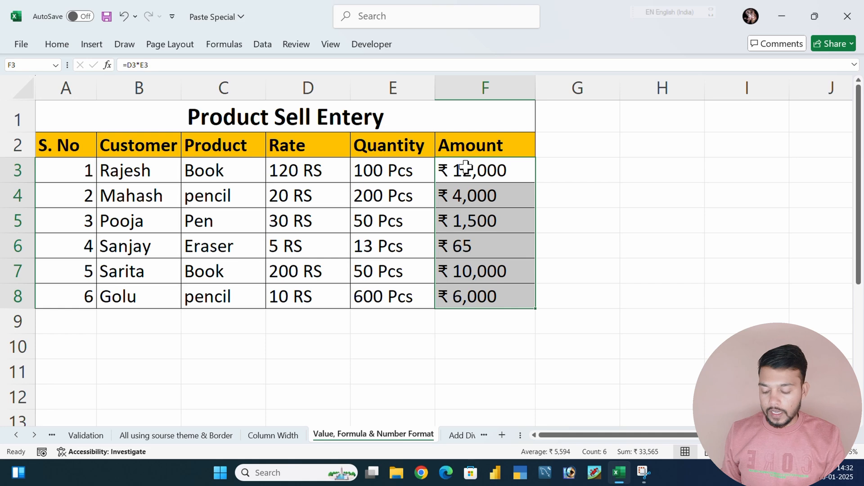
key("ctrl+c")
scroll(455, 249, "down", 2)
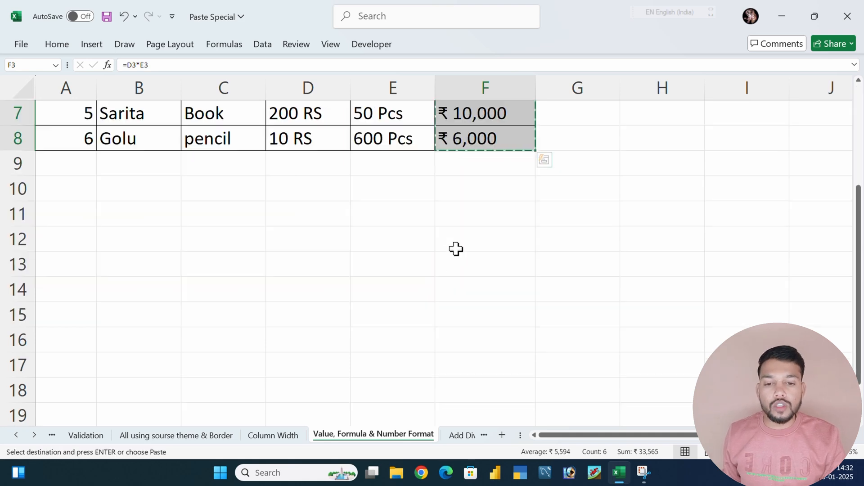
left_click(459, 205)
left_click(455, 191)
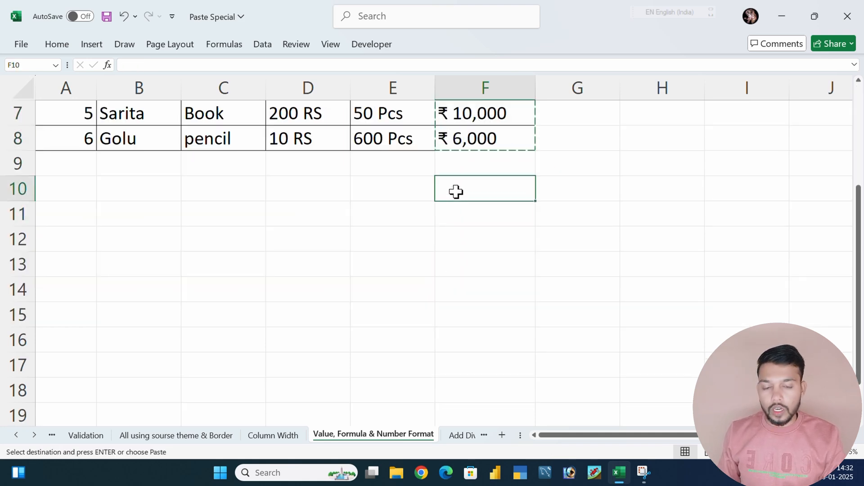
key("ctrl+alt+v")
left_click(634, 170)
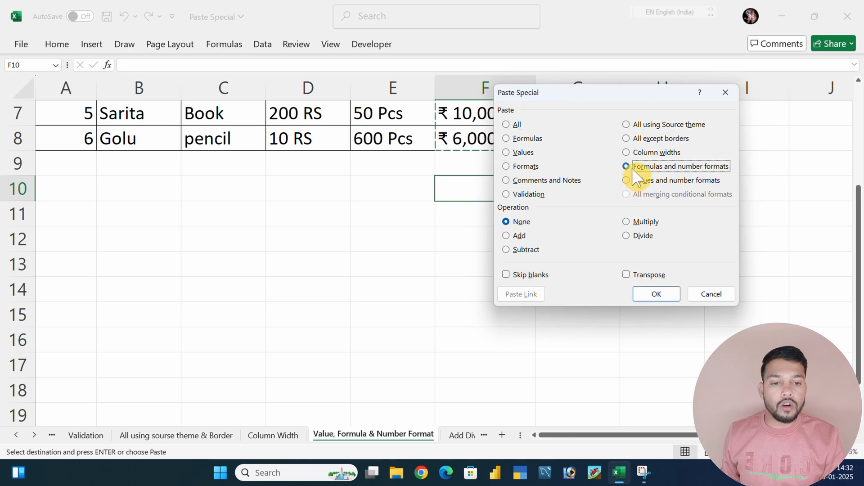
left_click(656, 294)
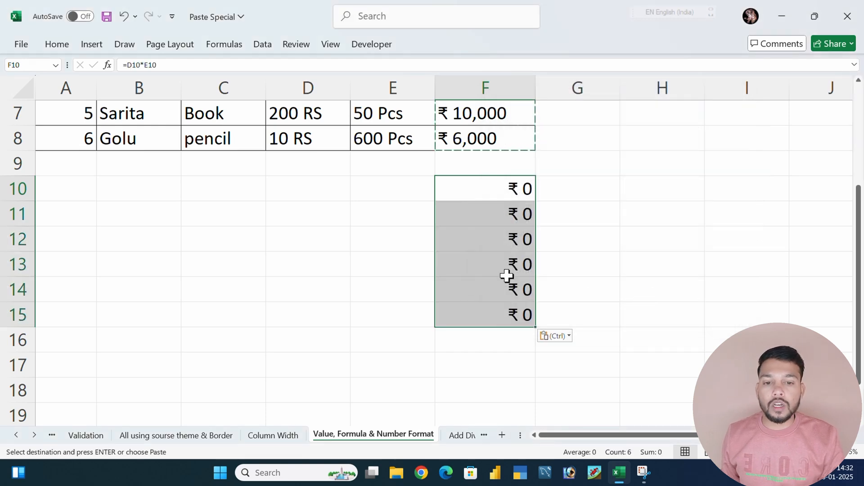
Enter rate 12 and quantity 43 in D10:E10, and rate 232 and quantity 32 in D11:E11
left_click(400, 283)
left_click(311, 183)
type("12")
key("Tab")
type("43")
key("Return")
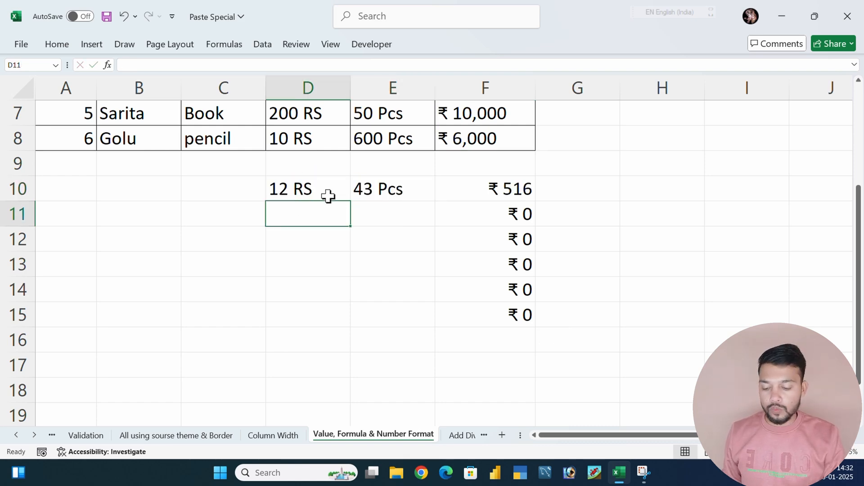
type("232")
left_click(390, 220)
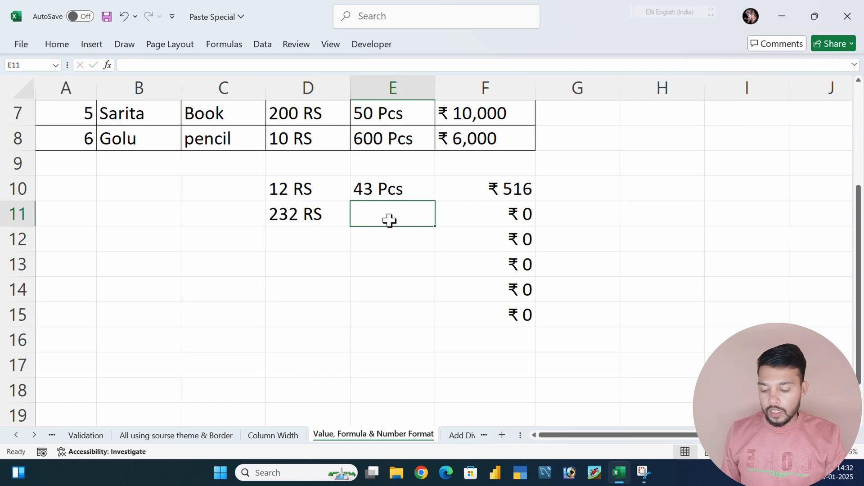
type("32")
key("Return")
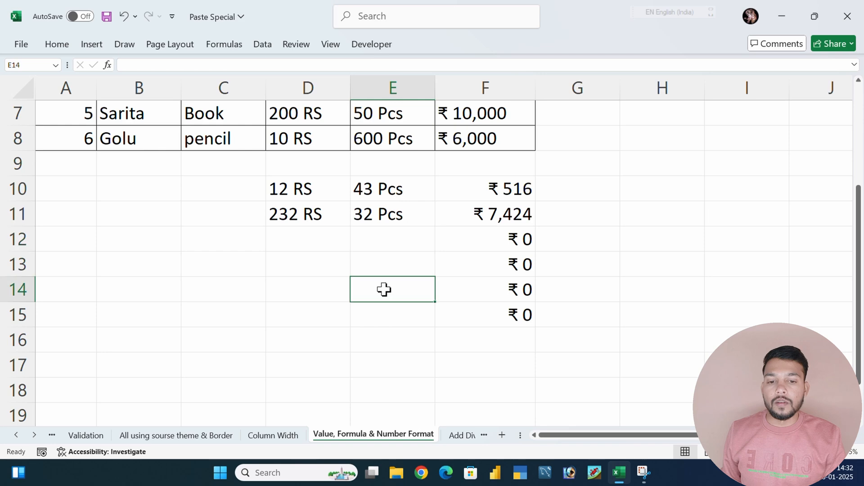
Copy the Amount cells F3:F8 and paste them at F18 using Paste Special's Values and number formats option
scroll(405, 280, "up", 2)
left_click_drag(468, 173, 473, 297)
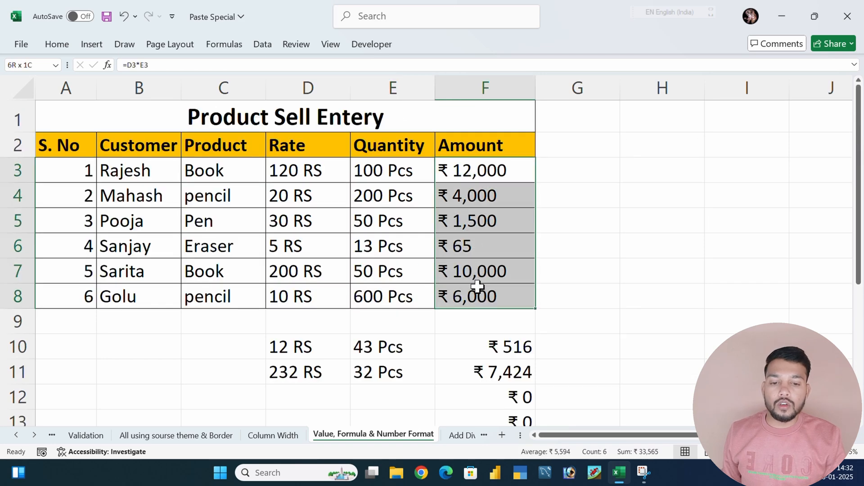
key("ctrl+c")
scroll(357, 284, "down", 4)
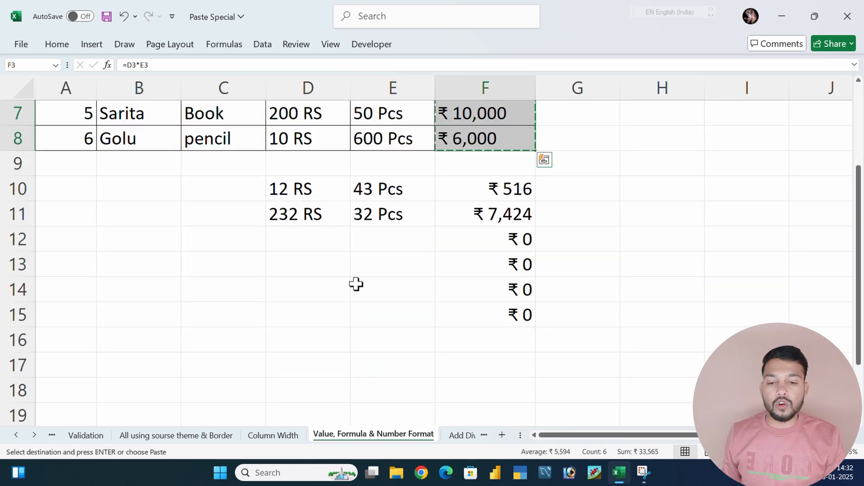
left_click(464, 232)
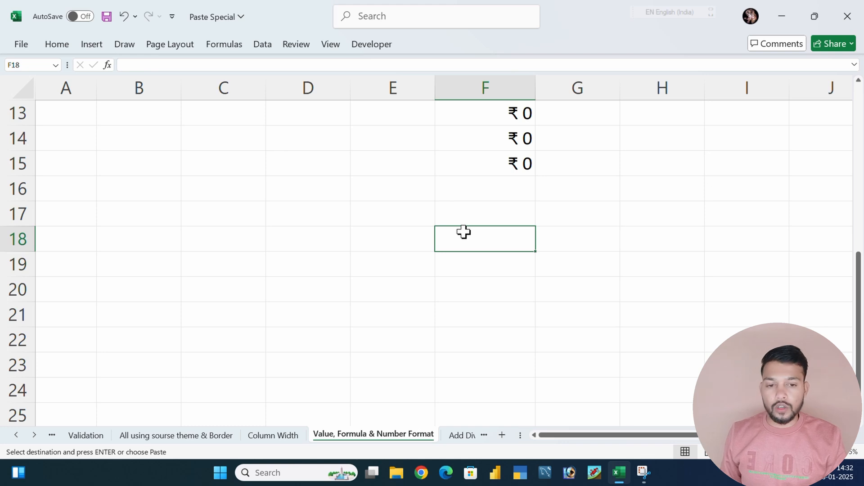
key("ctrl+alt+v")
left_click(637, 182)
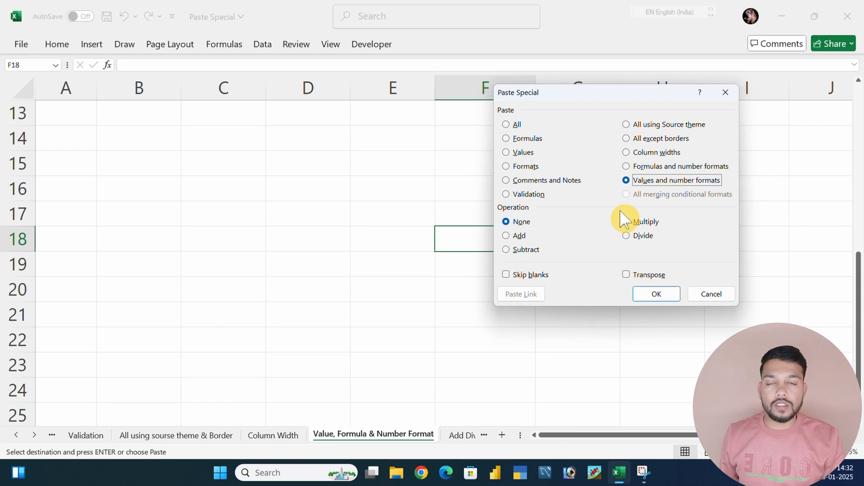
left_click(657, 297)
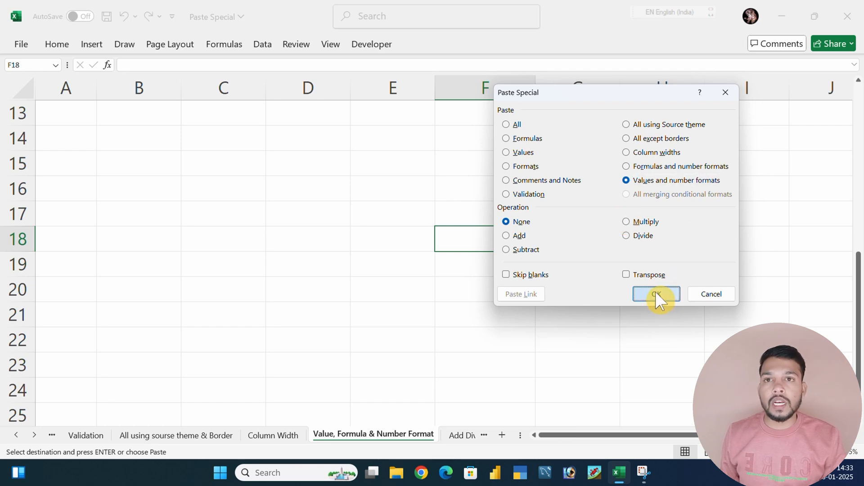
Check the contents of the pasted cells F18 and F19 for values instead of formulas
left_click(424, 289)
left_click(489, 239)
left_click(412, 241)
left_click(466, 240)
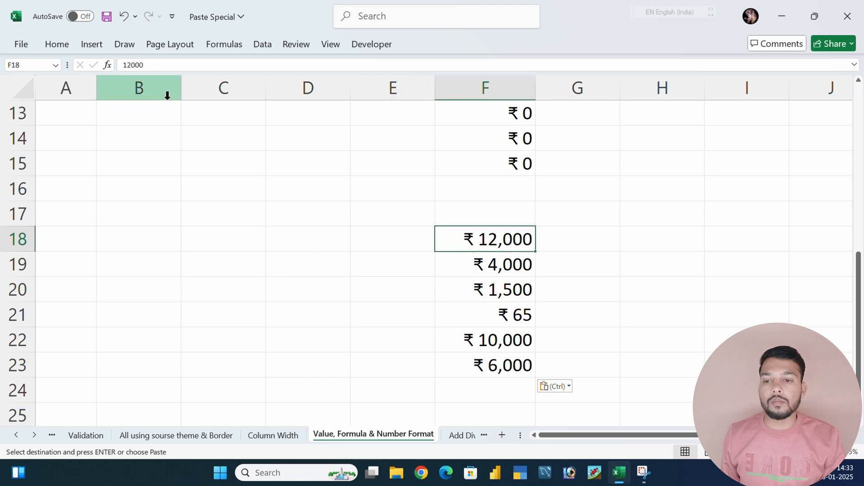
left_click_drag(150, 65, 92, 68)
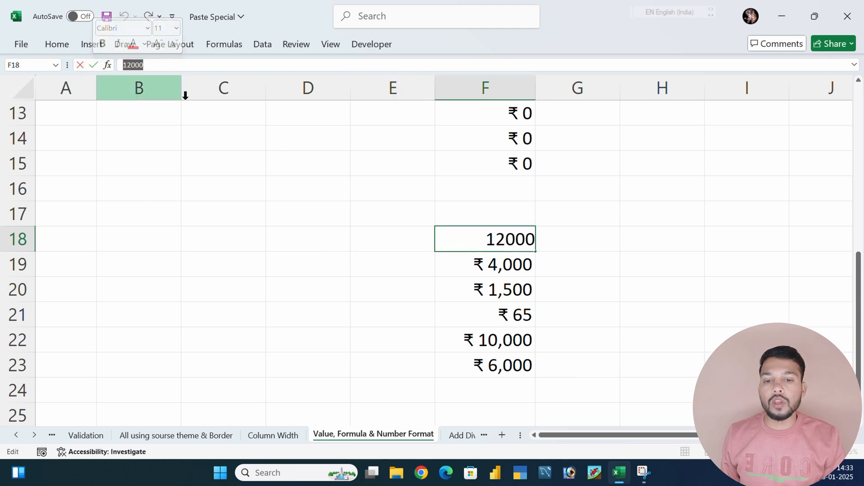
left_click(453, 269)
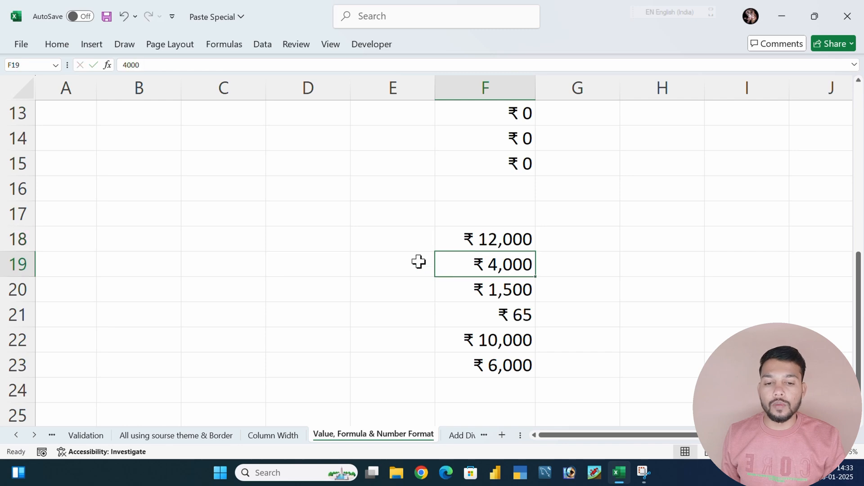
scroll(419, 262, "down", 2)
Switch to the Add Div Multiply sheet and examine the purple number pair in A2:A3
left_click(454, 436)
left_click(299, 275)
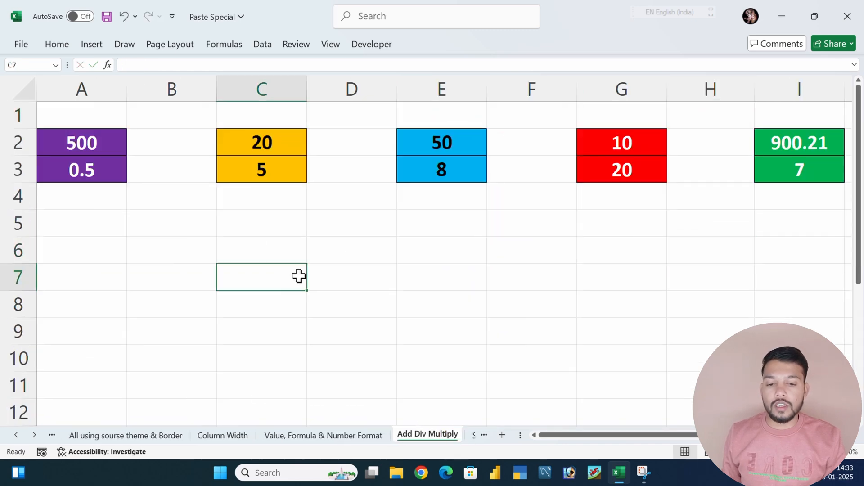
left_click(337, 255)
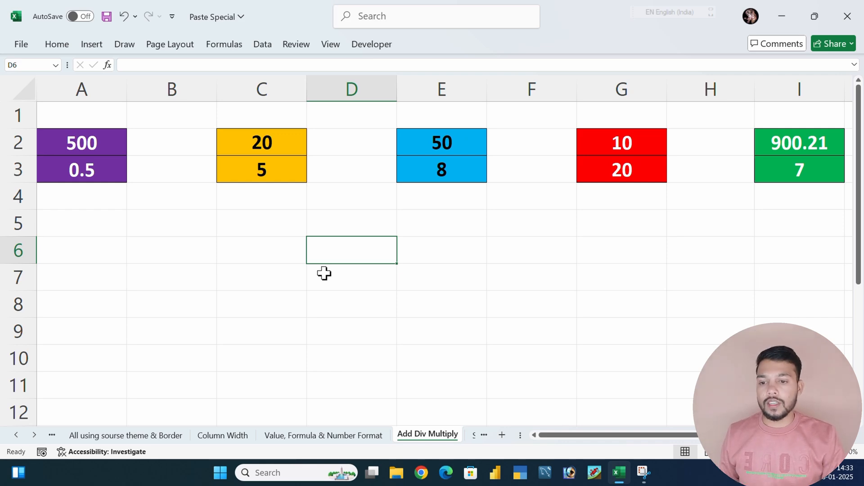
left_click(91, 200)
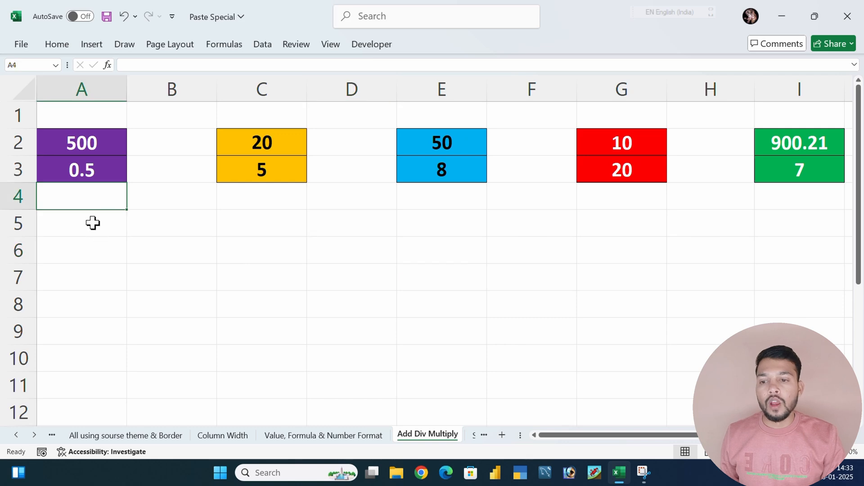
left_click_drag(82, 138, 82, 166)
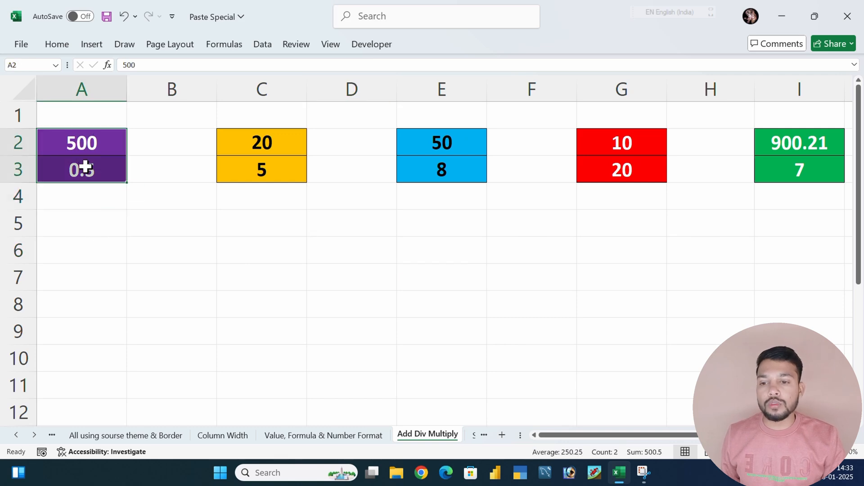
left_click(85, 200)
left_click(83, 170)
Copy A2 and add its value to A3 using Paste Special's Add operation
left_click(83, 144)
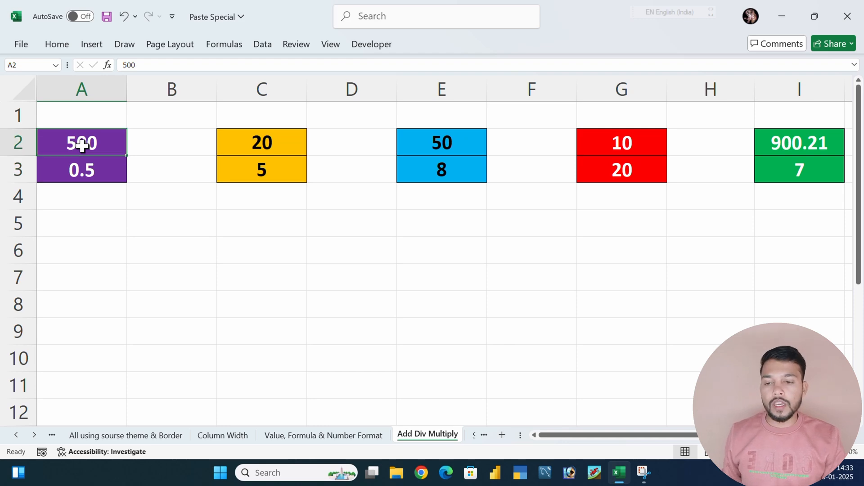
key("ctrl+c")
left_click(104, 176)
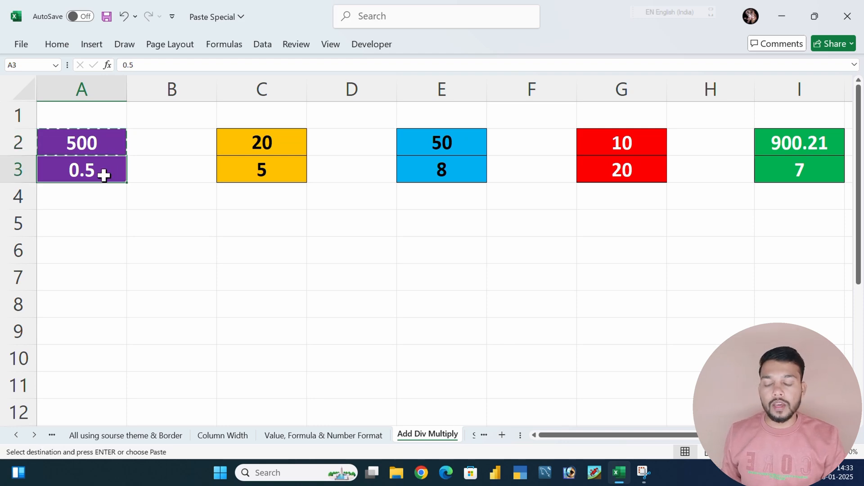
key("ctrl+alt+v")
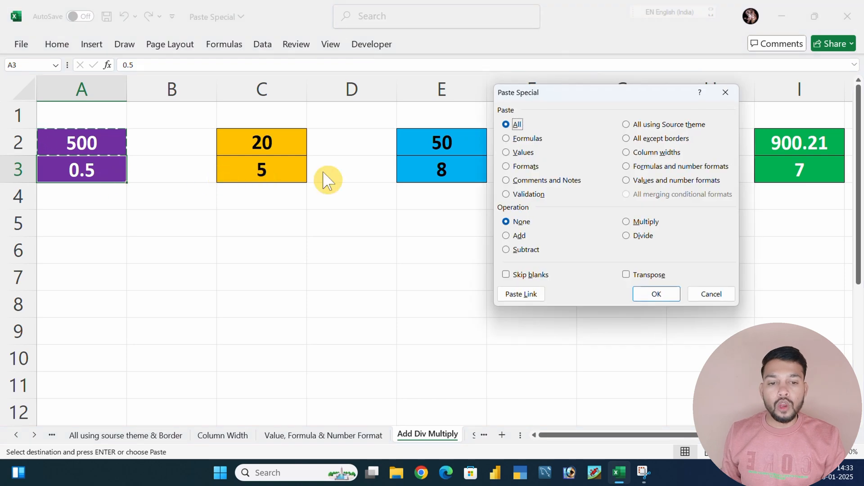
left_click_drag(579, 102, 556, 100)
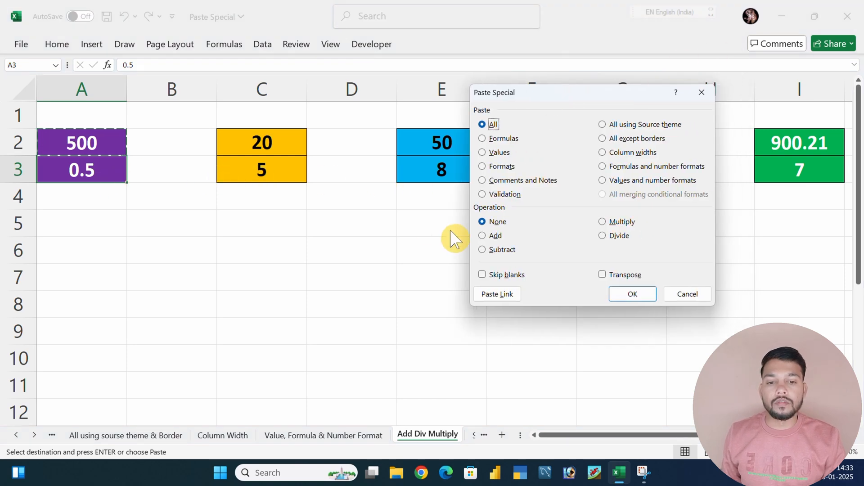
left_click(484, 236)
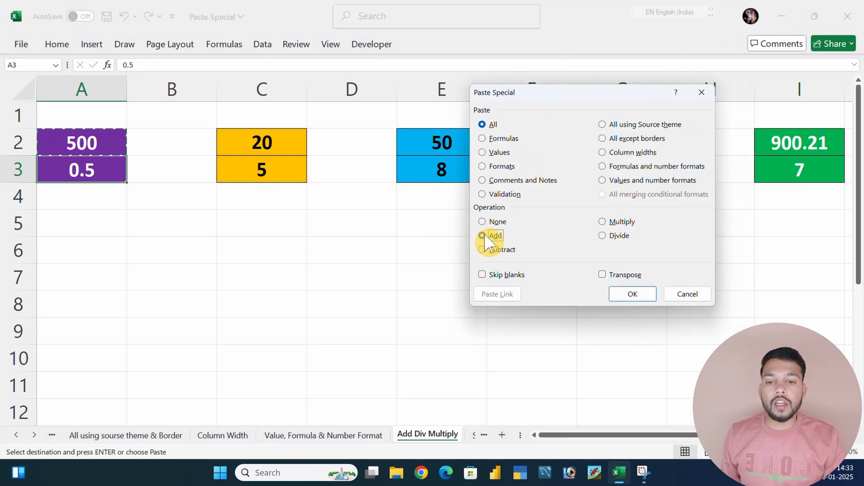
left_click(620, 294)
left_click(201, 255)
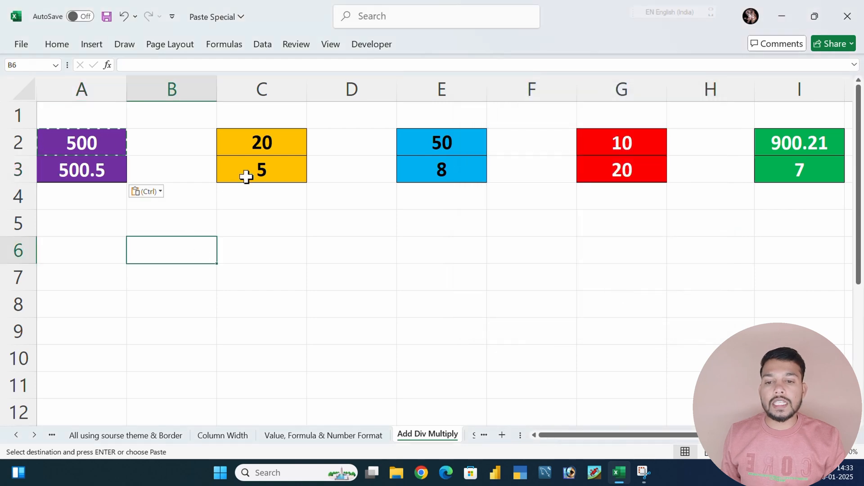
Copy C2 and subtract its value from C3 using Paste Special's Subtract operation
left_click(256, 141)
key("ctrl+c")
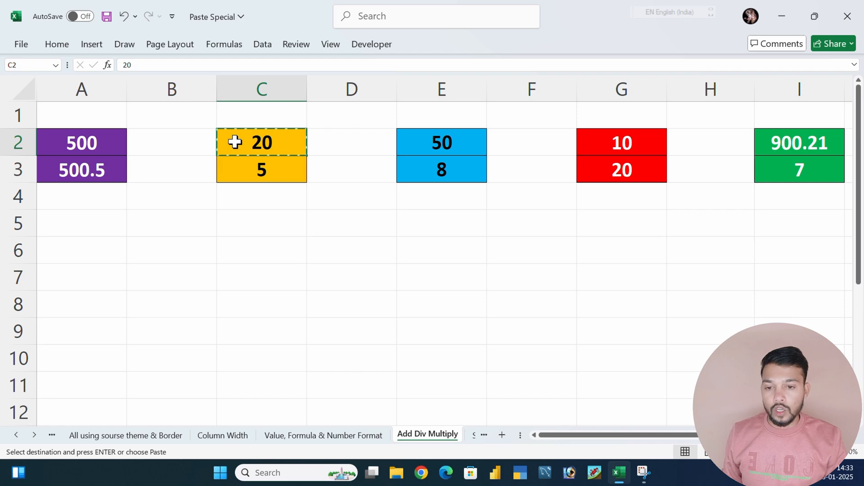
left_click(258, 169)
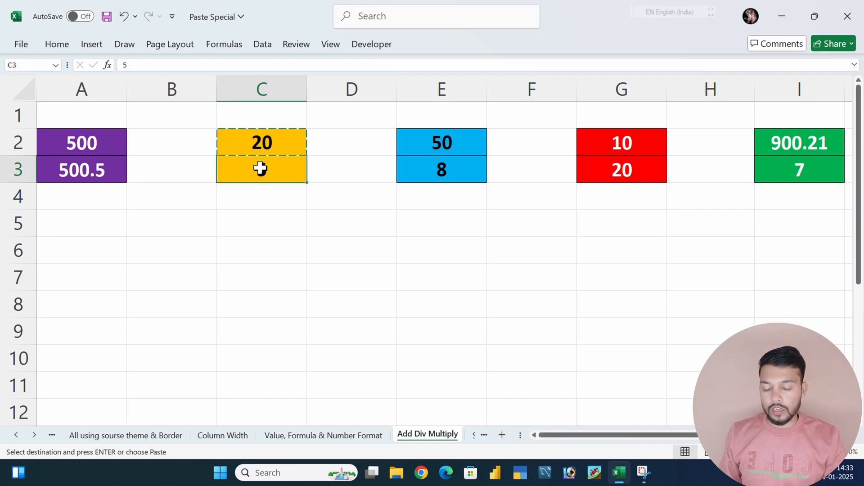
key("ctrl+alt+v")
left_click(484, 249)
left_click(631, 294)
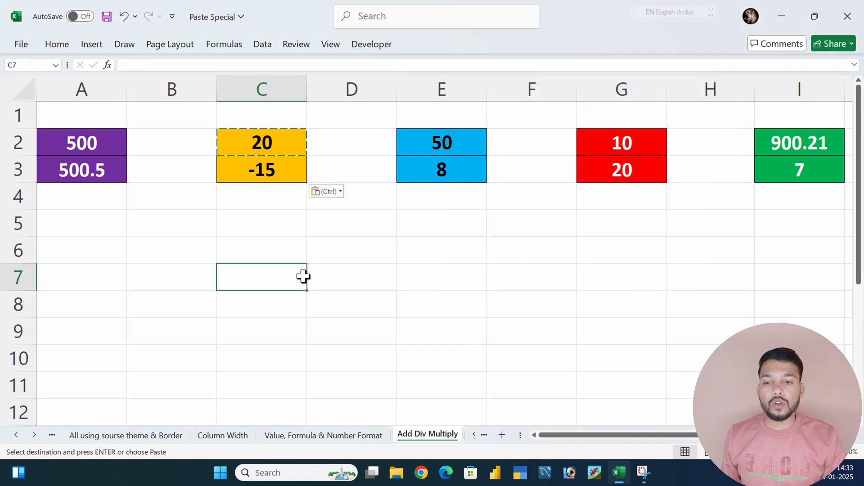
left_click(329, 250)
left_click(428, 142)
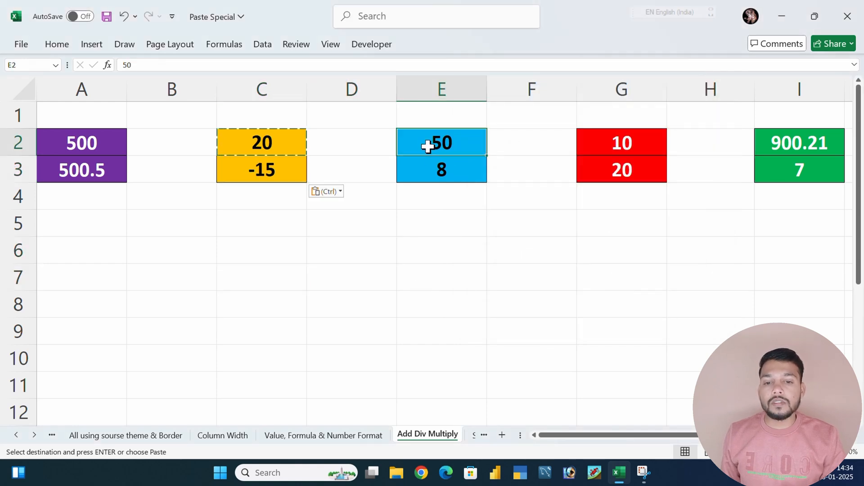
key("ctrl+c")
key("ctrl+alt+v")
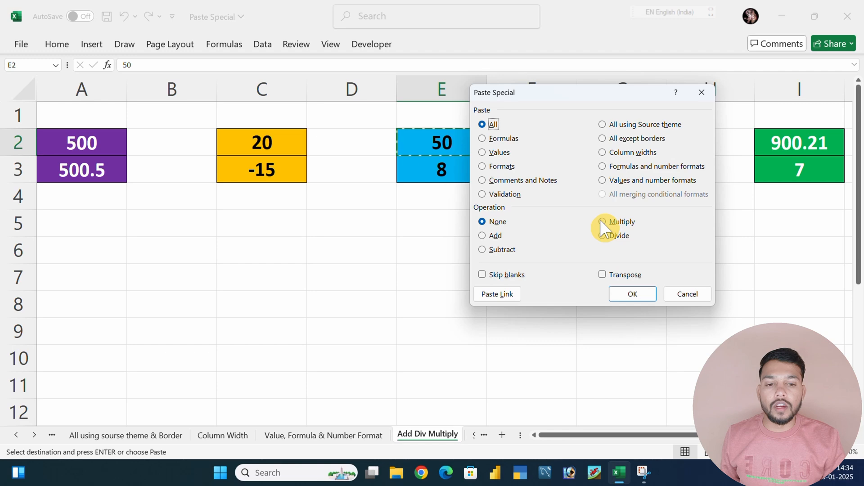
left_click(702, 93)
left_click(439, 190)
left_click_drag(424, 139, 785, 170)
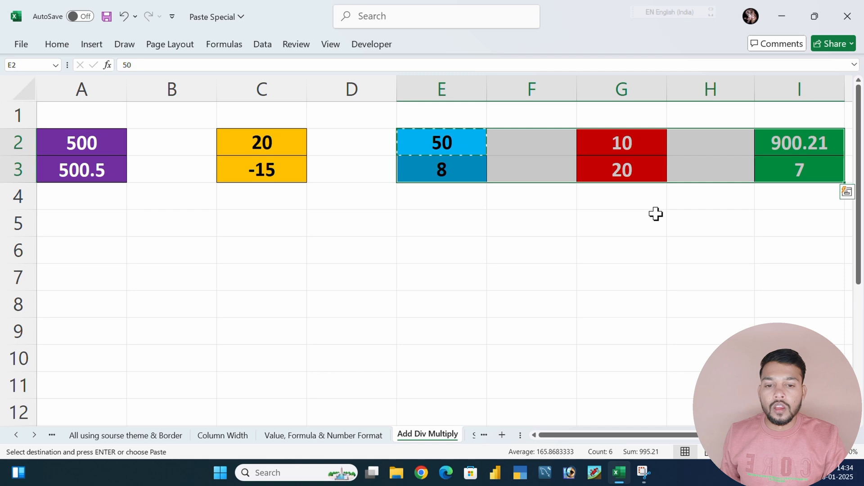
Switch to the Skip Blank sheet and examine the misspelled month names in C2:C13 beside the corrections in column D
left_click(470, 436)
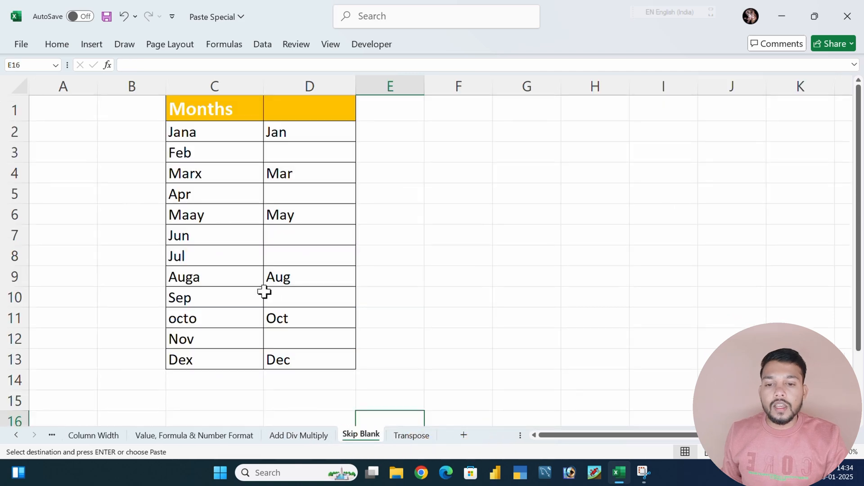
left_click(455, 247)
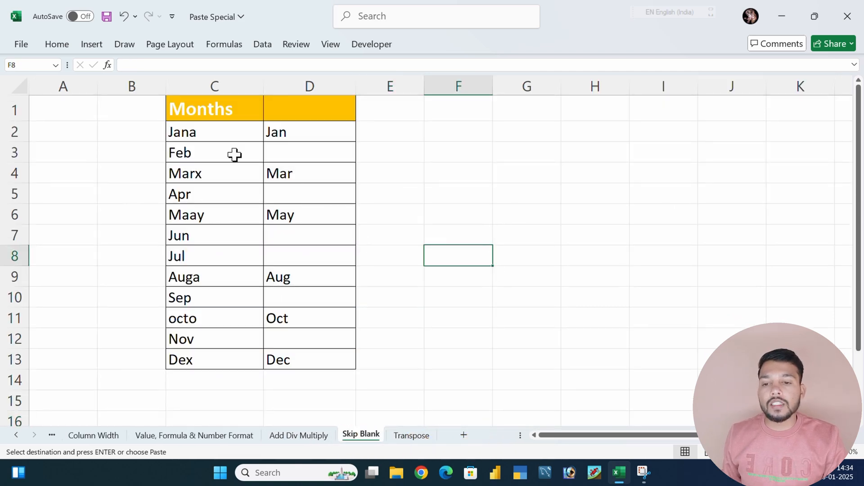
left_click(202, 133)
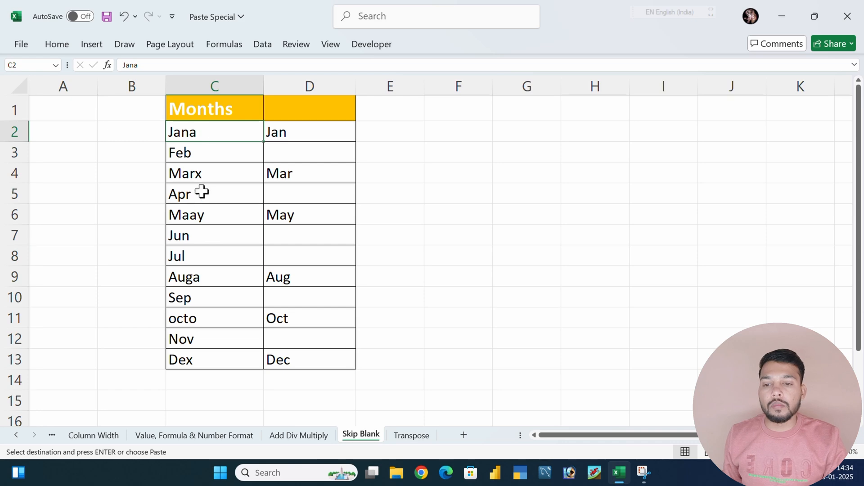
left_click_drag(218, 137, 226, 357)
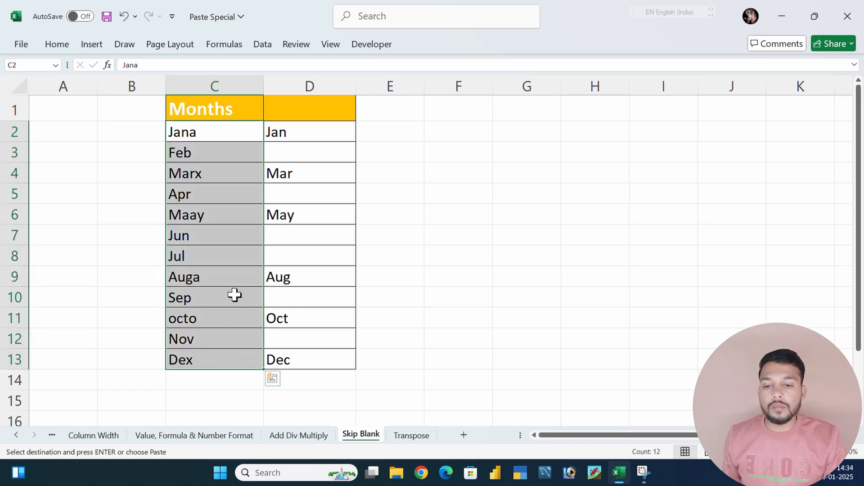
left_click(289, 297)
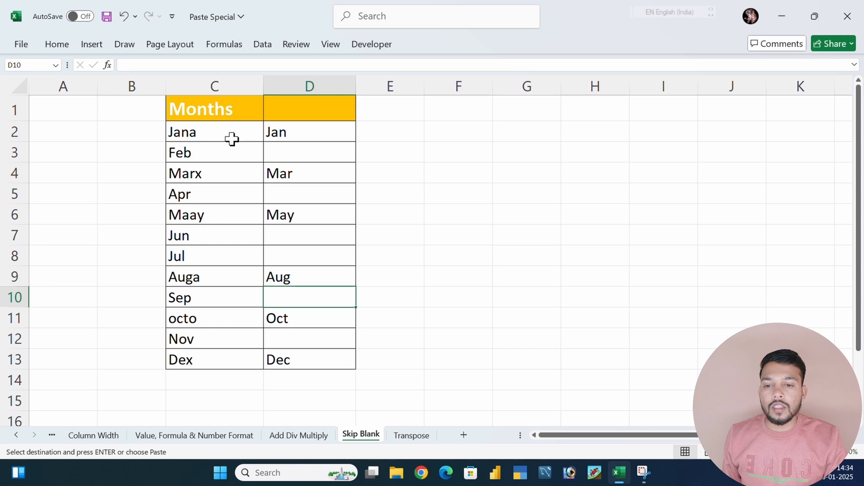
left_click_drag(232, 139, 230, 359)
left_click(378, 300)
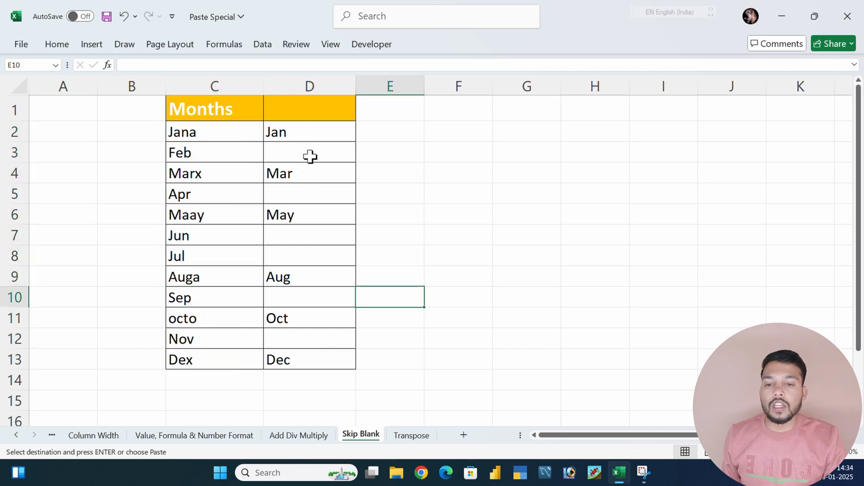
Try a regular paste of the corrected months D2:D13 over C2:C13 and undo it
left_click_drag(312, 131, 316, 367)
key("ctrl+c")
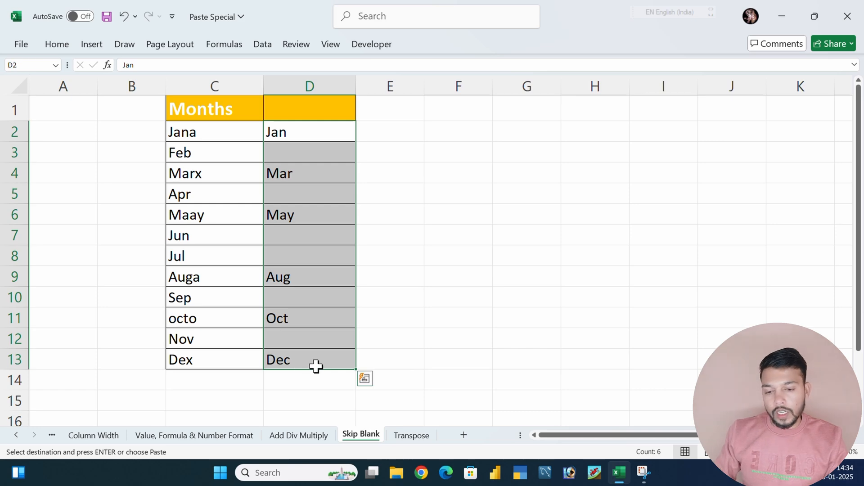
left_click(213, 139)
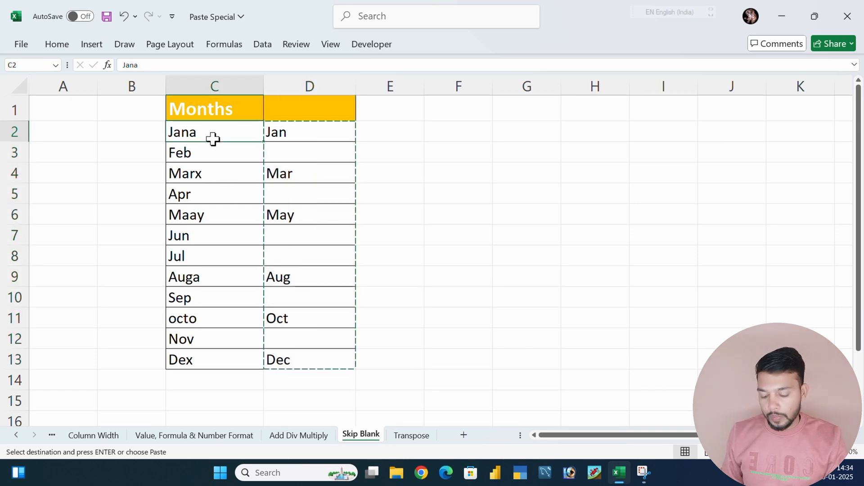
key("ctrl+v")
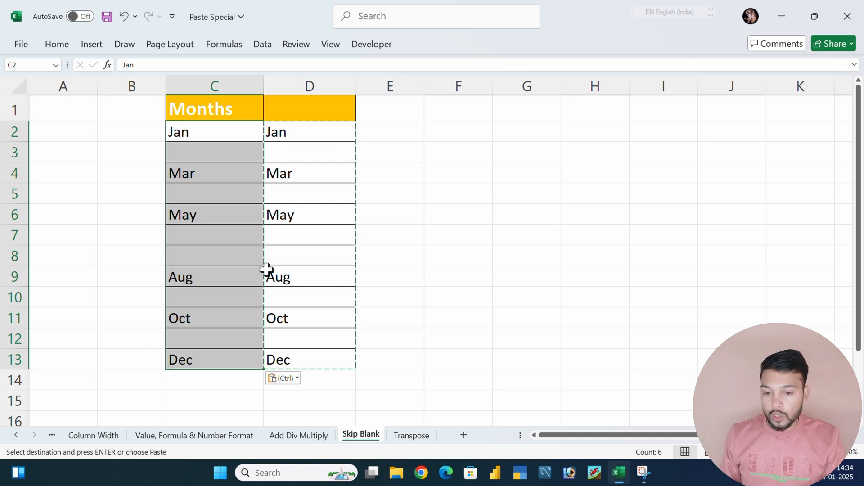
key("ctrl+z")
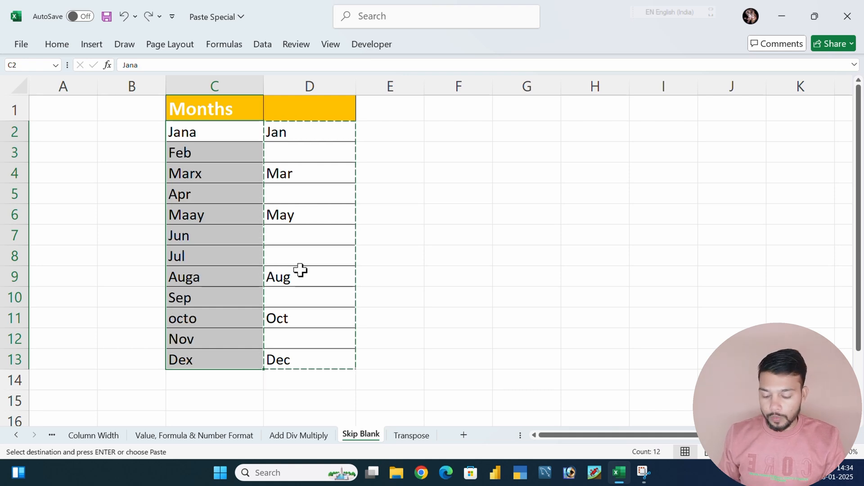
Copy the corrected months D2:D13 and paste them at C2 using Paste Special with Skip blanks enabled
key("ctrl+c")
left_click_drag(306, 132, 310, 353)
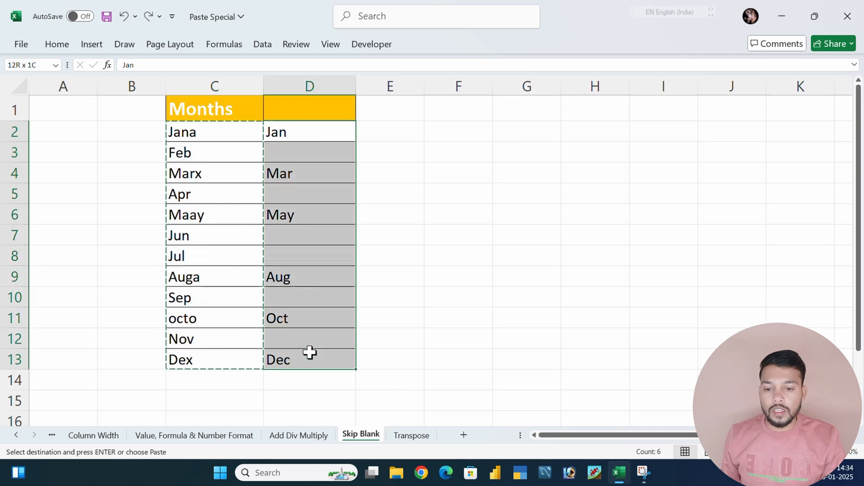
key("ctrl+c")
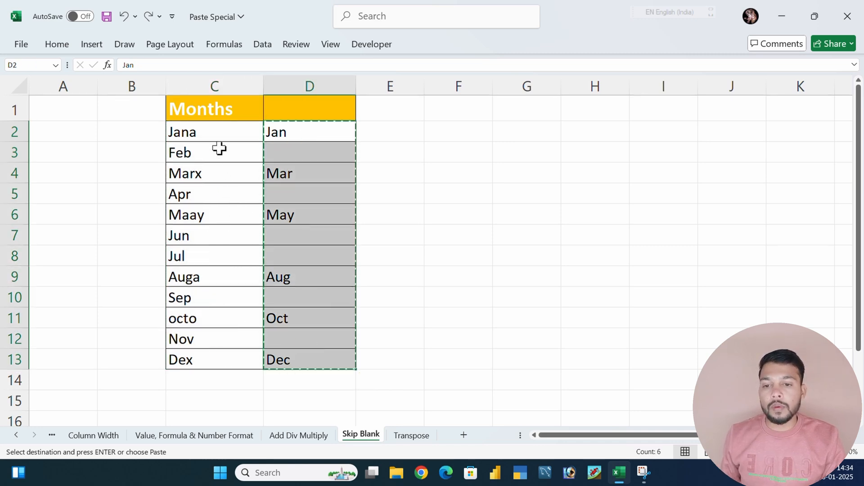
left_click(211, 132)
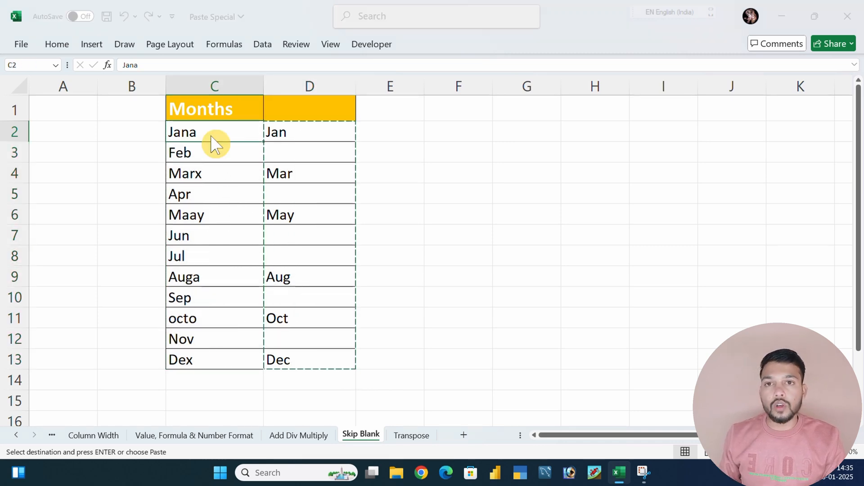
key("ctrl+alt+v")
left_click(483, 275)
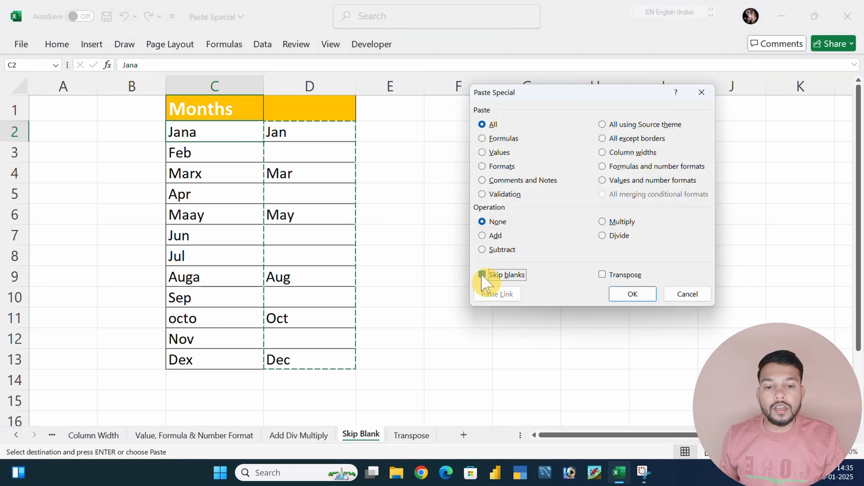
left_click_drag(583, 96, 477, 121)
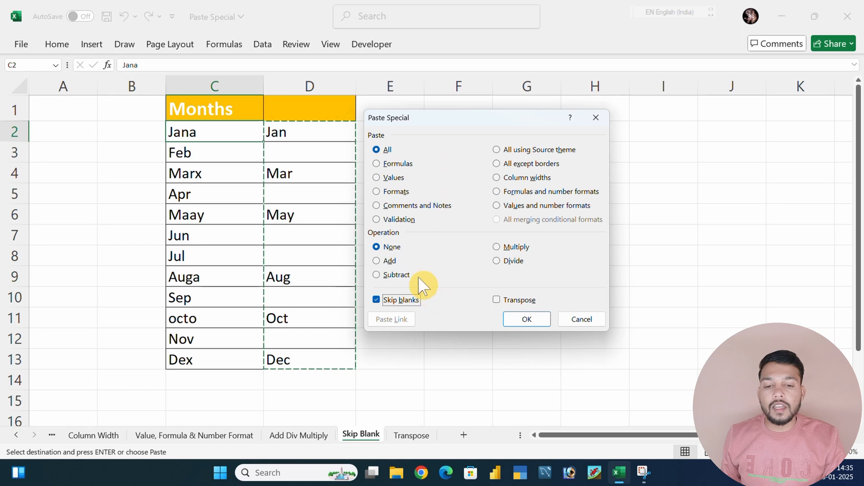
left_click(531, 322)
left_click(448, 283)
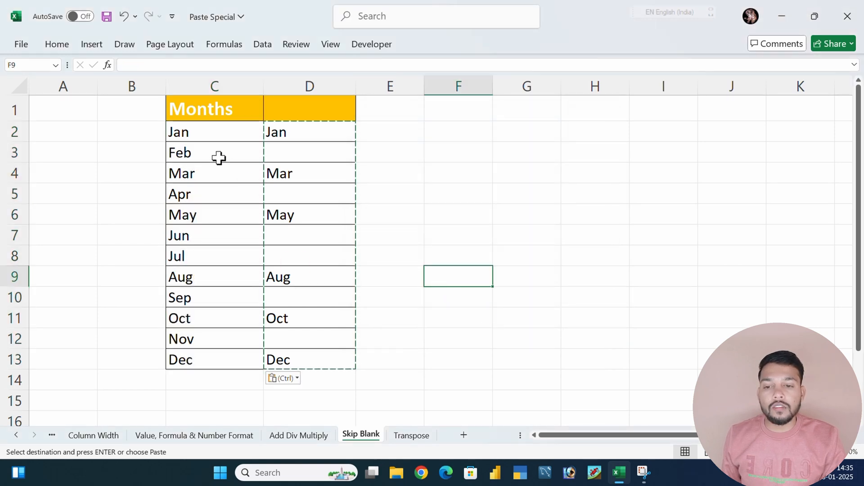
Compare the pasted month names in column C with the corrections in column D, including May, Aug, Oct and Dec
left_click_drag(198, 215, 288, 215)
left_click(187, 285)
left_click_drag(193, 360, 299, 361)
left_click_drag(176, 319, 299, 318)
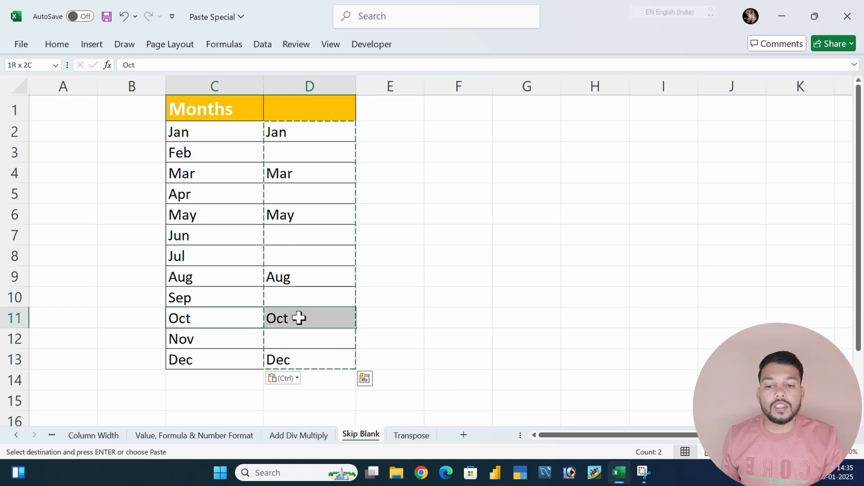
left_click(424, 296)
left_click_drag(437, 131, 480, 351)
left_click(377, 238)
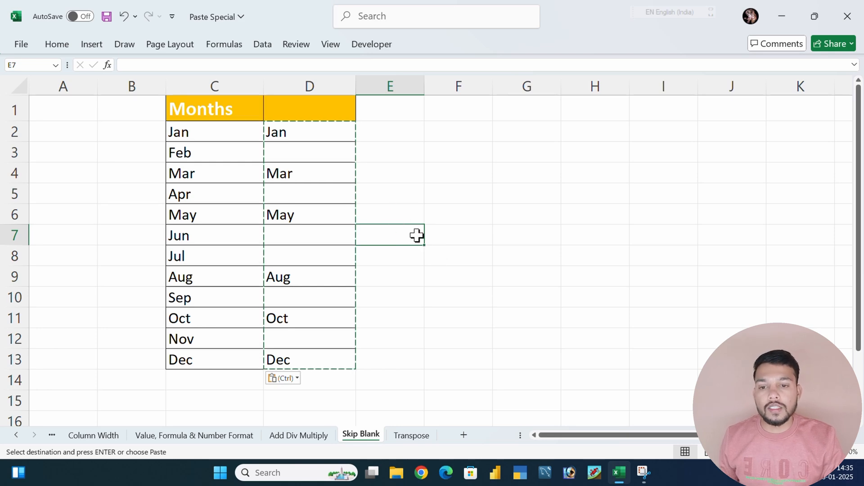
On the Transpose sheet, copy the header row A1:G1 and paste it vertically at D10 using Paste Special's Transpose option
left_click(414, 437)
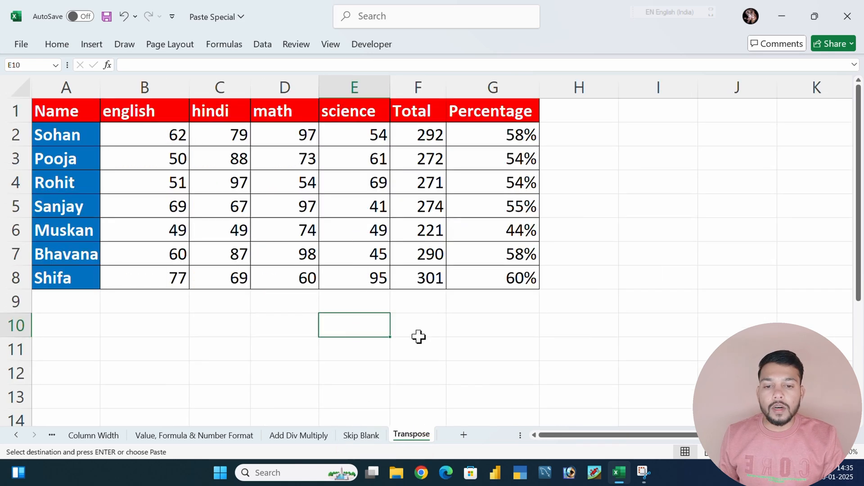
left_click(419, 339)
left_click_drag(42, 118, 518, 113)
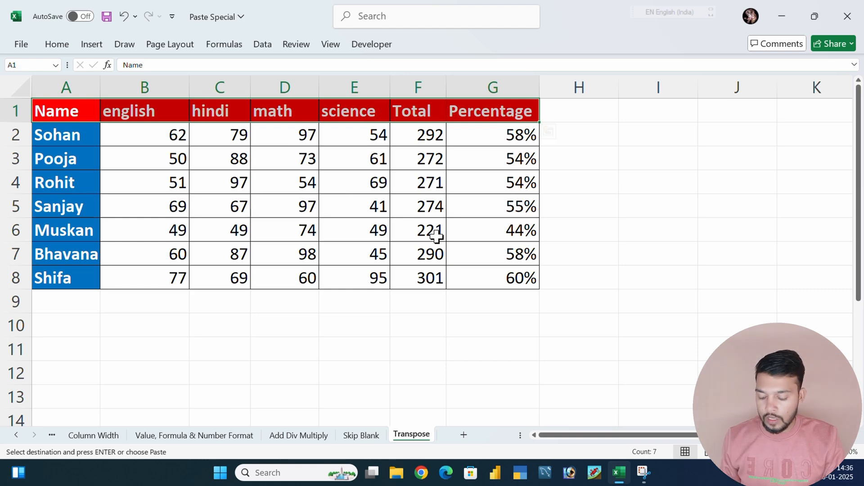
left_click(261, 323)
key("ctrl+alt+v")
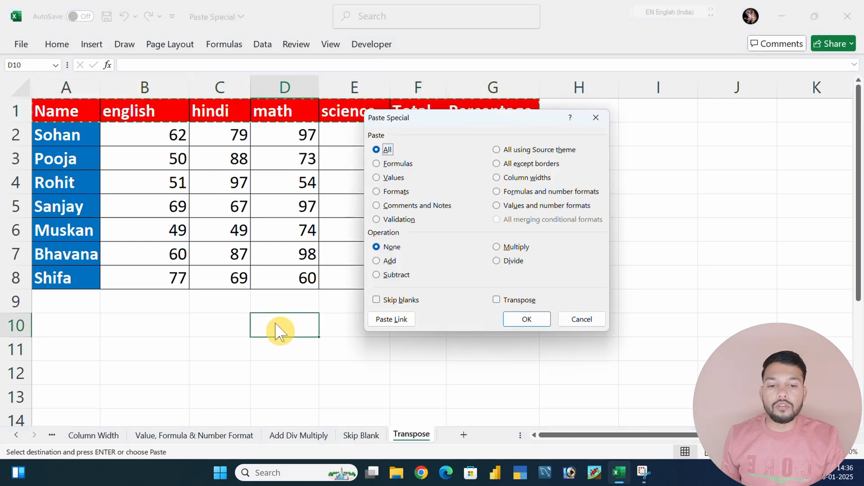
left_click(500, 301)
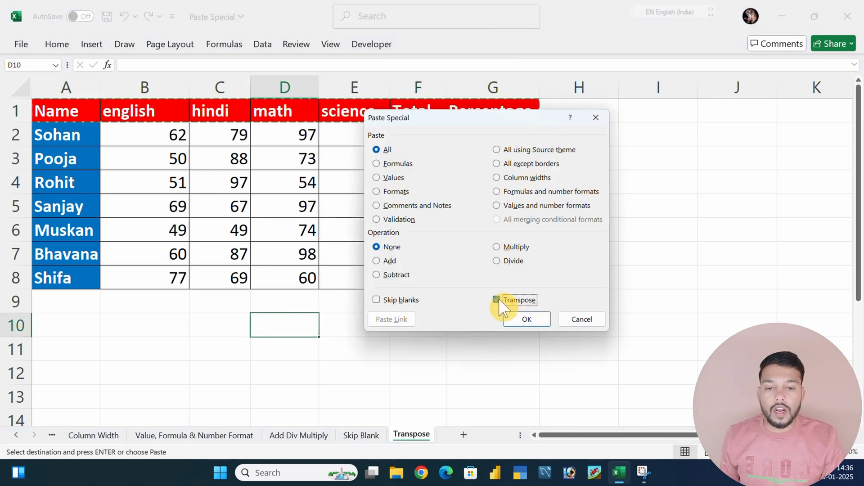
left_click(526, 319)
scroll(411, 355, "down", 2)
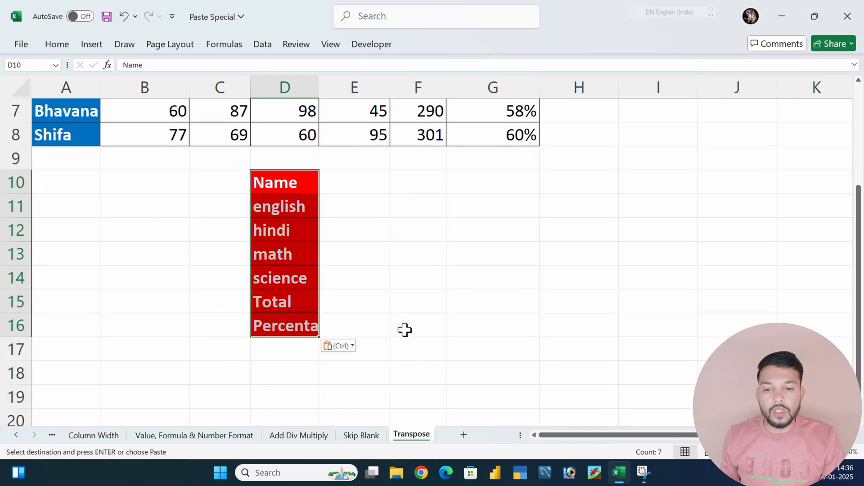
left_click_drag(57, 185, 588, 201)
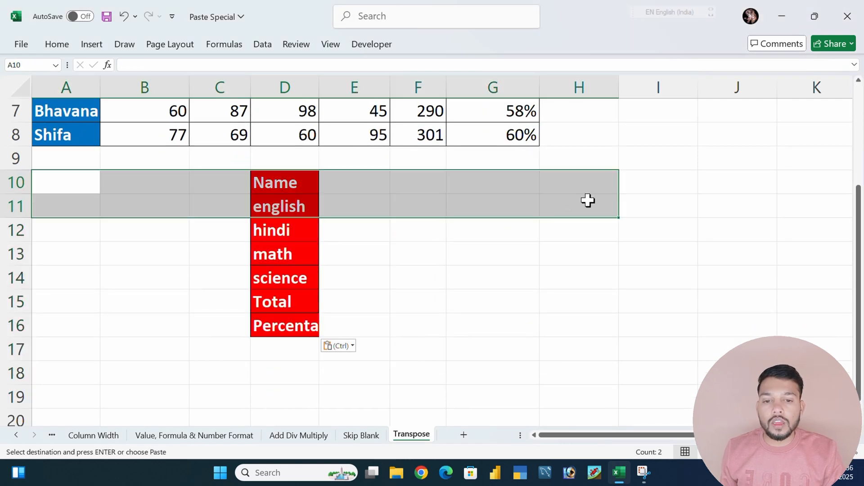
left_click_drag(381, 183, 381, 336)
left_click(444, 324)
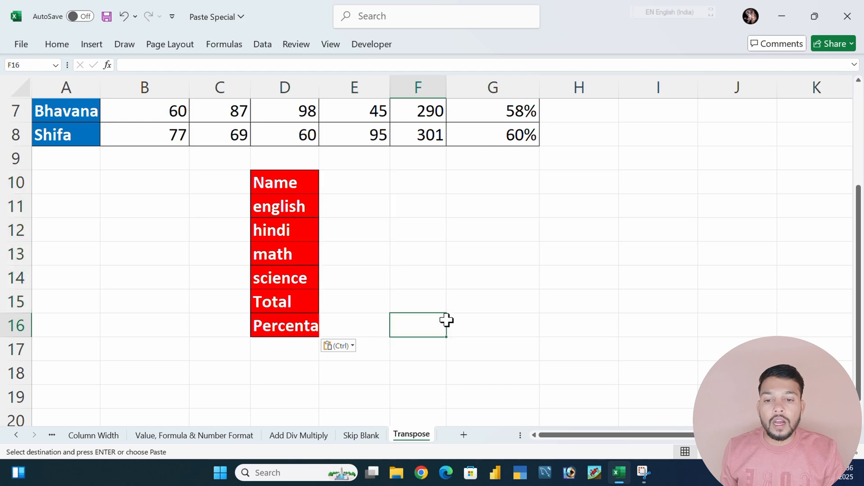
Copy the vertical headers D10:D16 and paste them as a row starting at E13 using Paste Special's Transpose option
left_click_drag(285, 193, 298, 336)
key("ctrl+c")
left_click(385, 231)
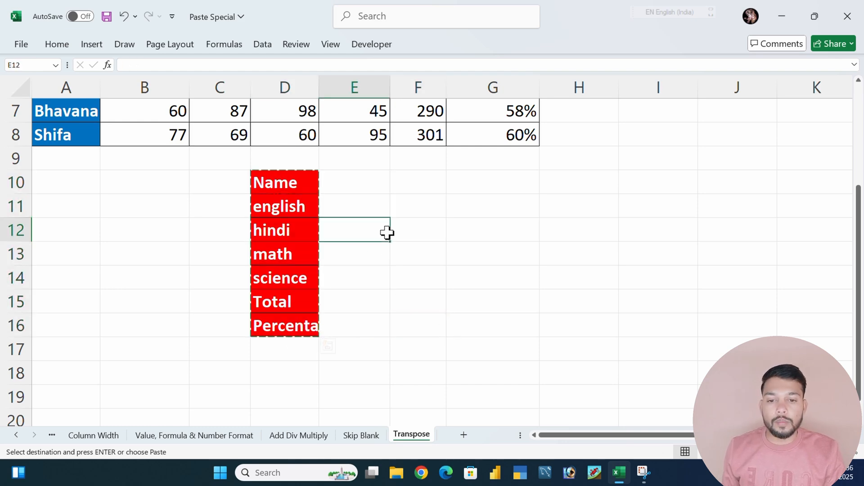
left_click(372, 251)
key("ctrl+alt+v")
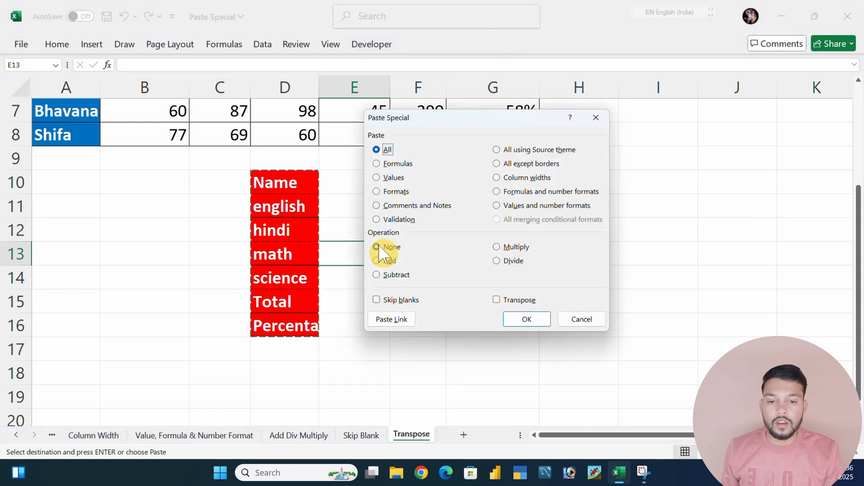
left_click(508, 299)
left_click(526, 320)
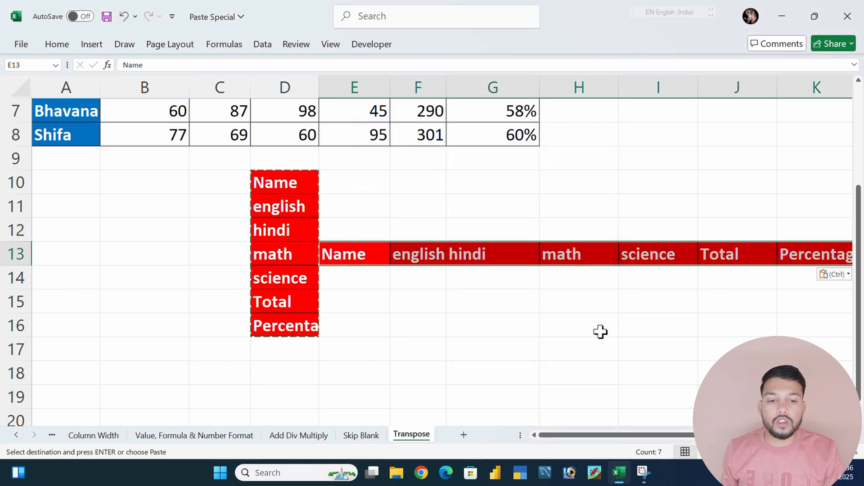
left_click(610, 332)
left_click_drag(626, 440, 671, 444)
left_click_drag(418, 367, 402, 360)
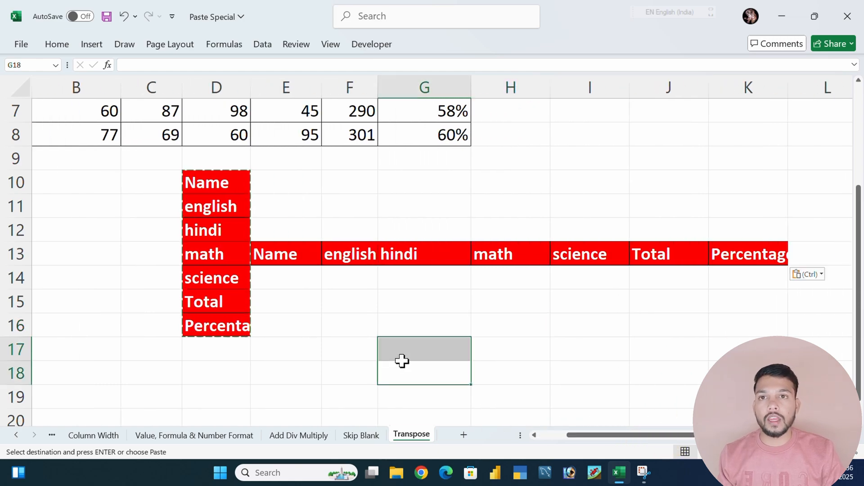